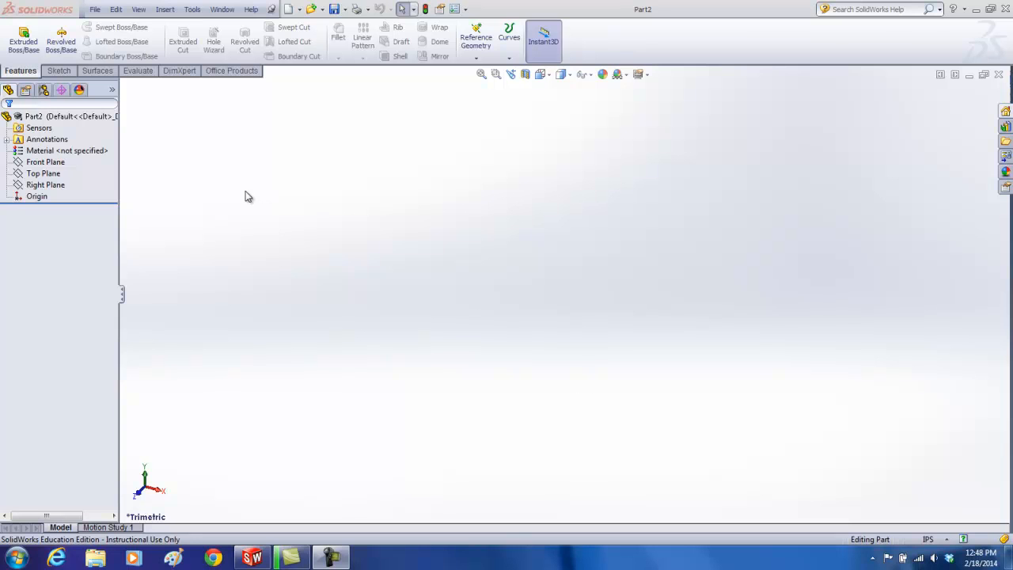
Start an extruded base on the Top Plane and sketch a hexagon centred on the origin, about 2.57 in from centre to corner
click(24, 41)
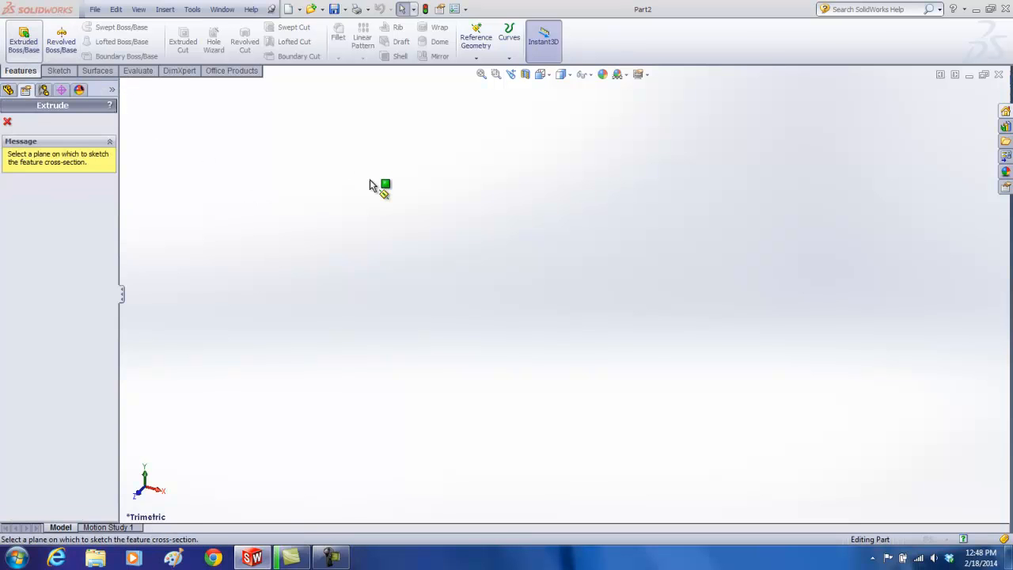
click(365, 286)
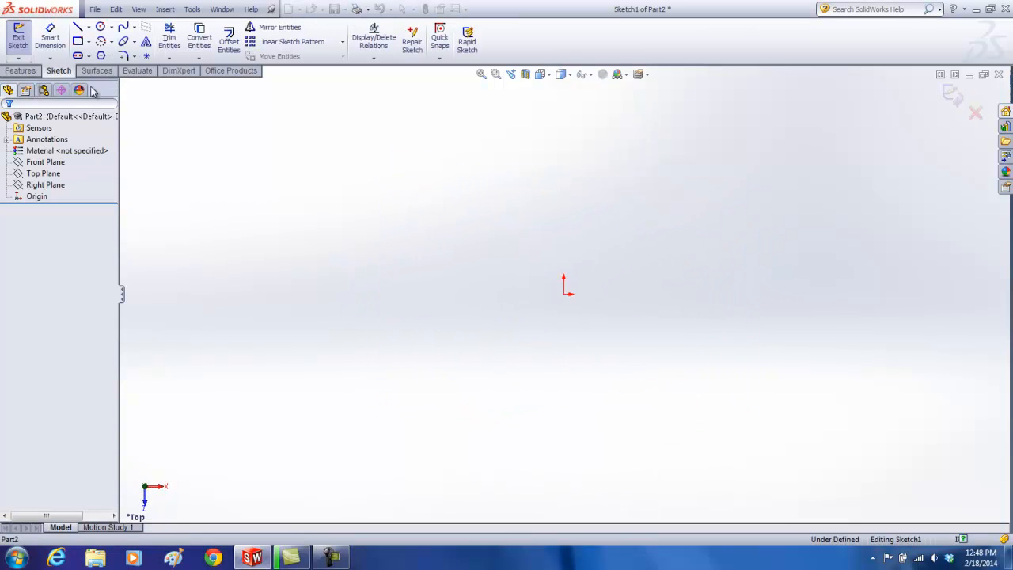
click(100, 56)
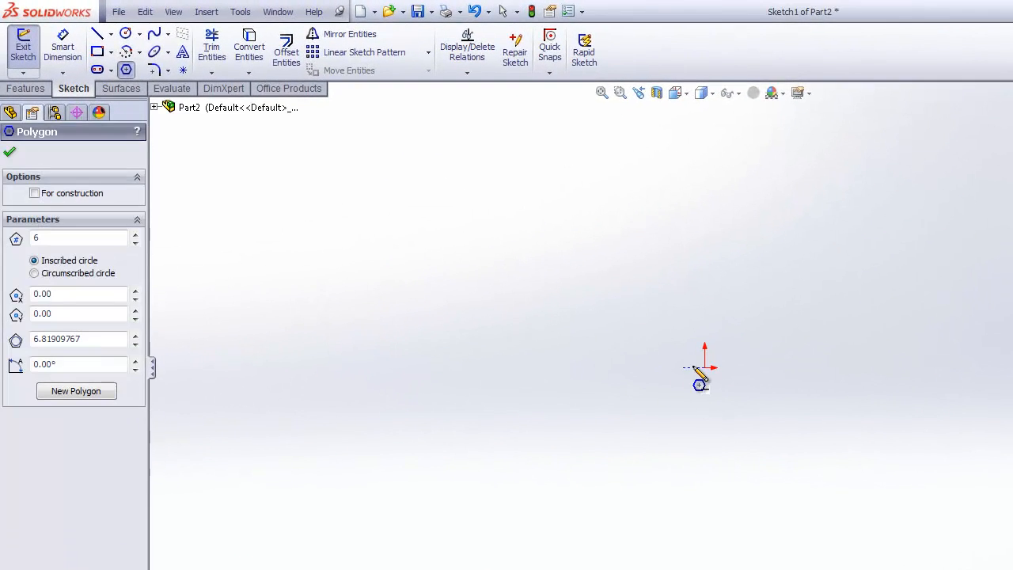
click(704, 366)
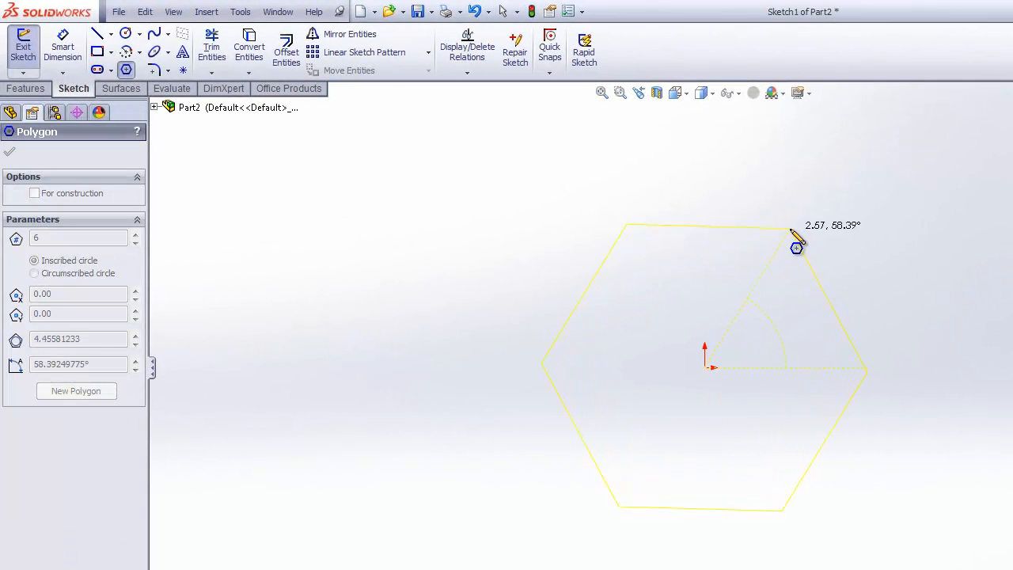
click(791, 229)
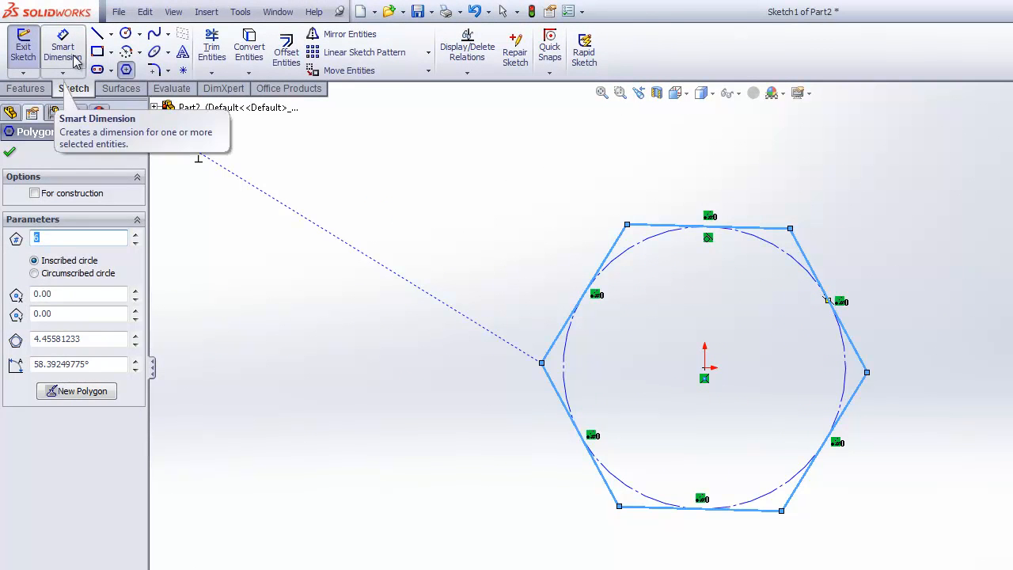
Constrain the hexagon's upper side to be horizontal
key(Escape)
click(654, 230)
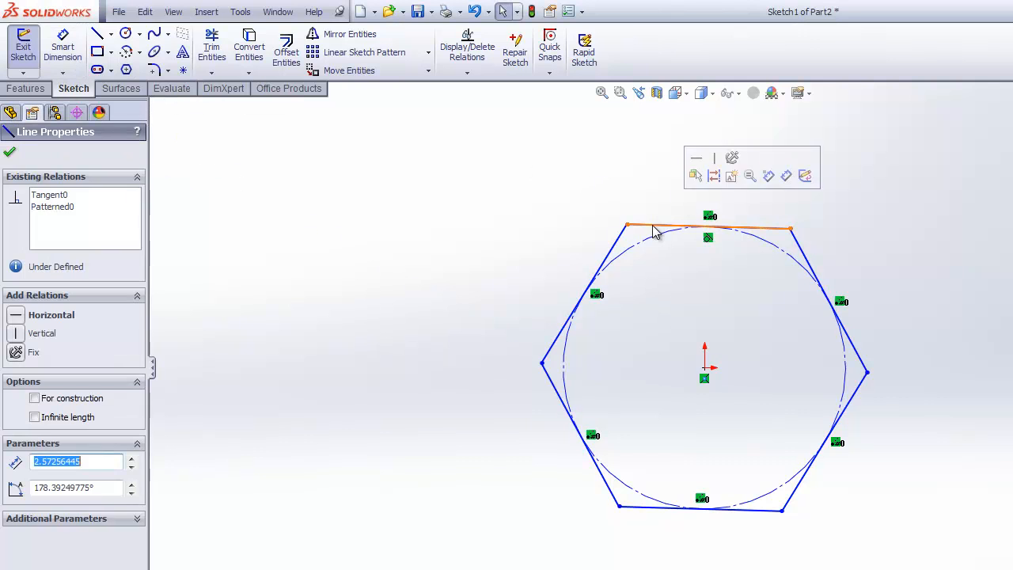
click(696, 158)
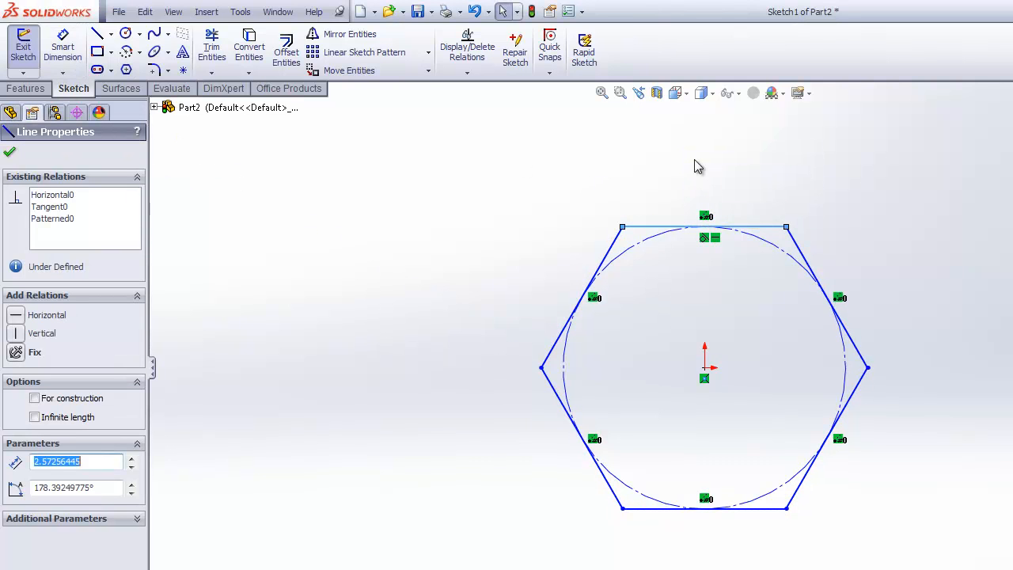
Dimension the hexagon 1.125 in between its two horizontal sides and place the dimension closer to the shape
click(72, 51)
click(769, 229)
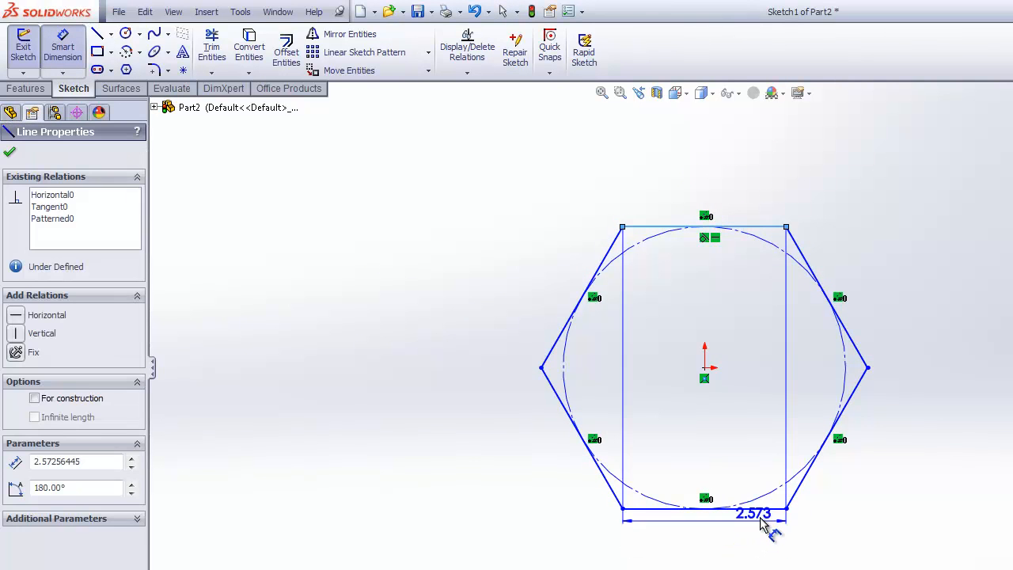
click(748, 508)
click(1011, 398)
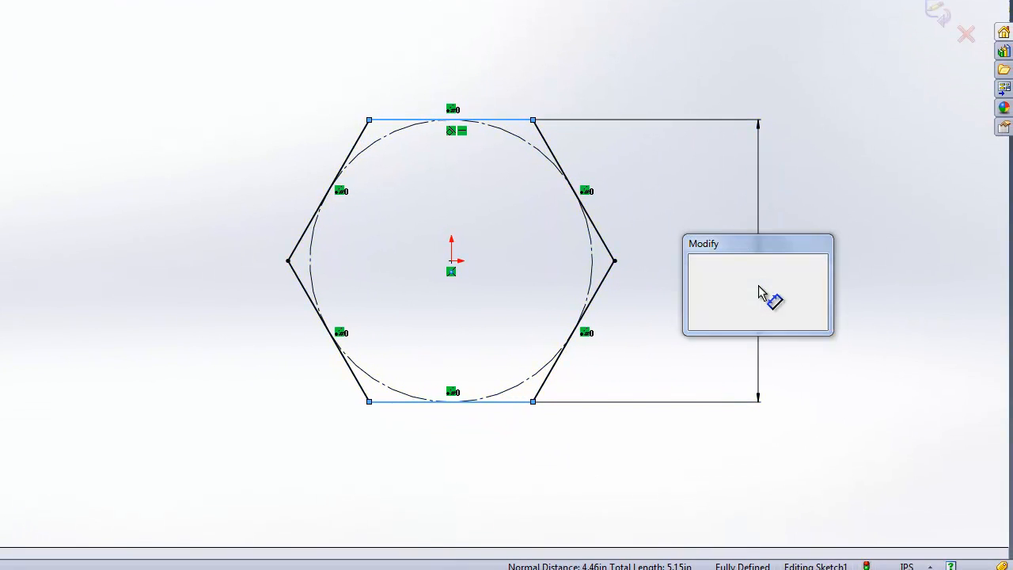
text(1.125)
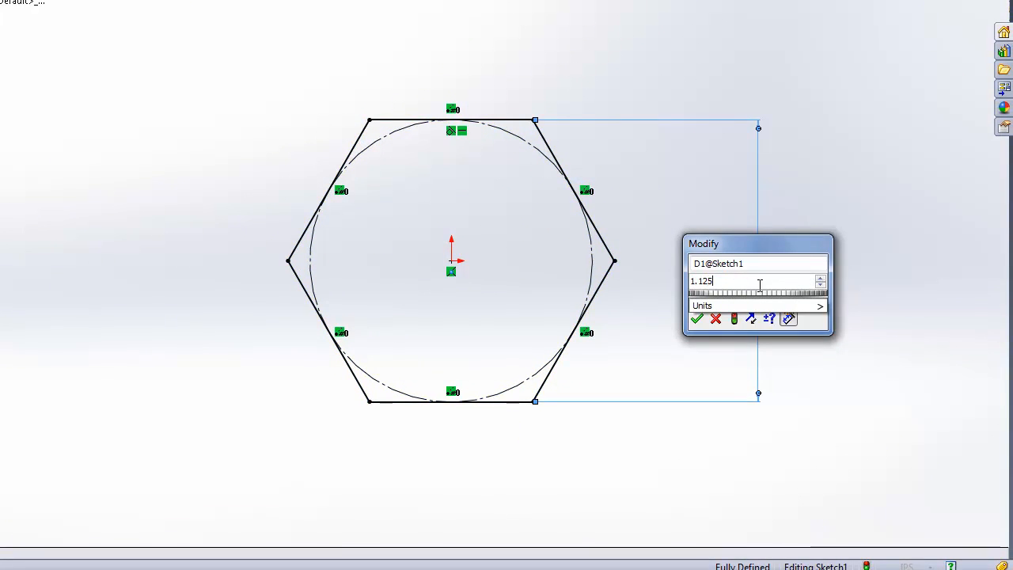
key(Return)
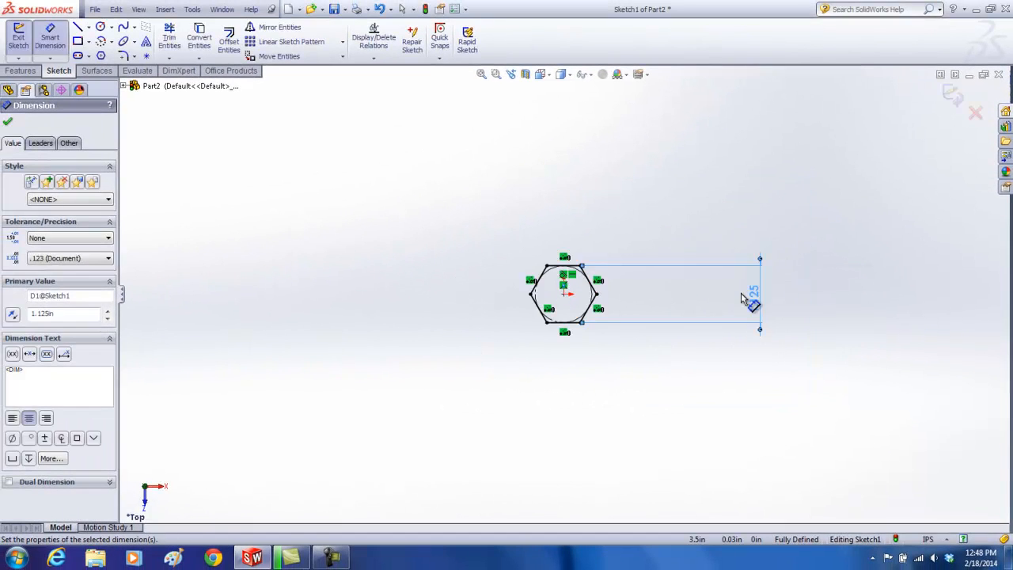
scroll(673, 316, down, 5)
drag(663, 278, 406, 282)
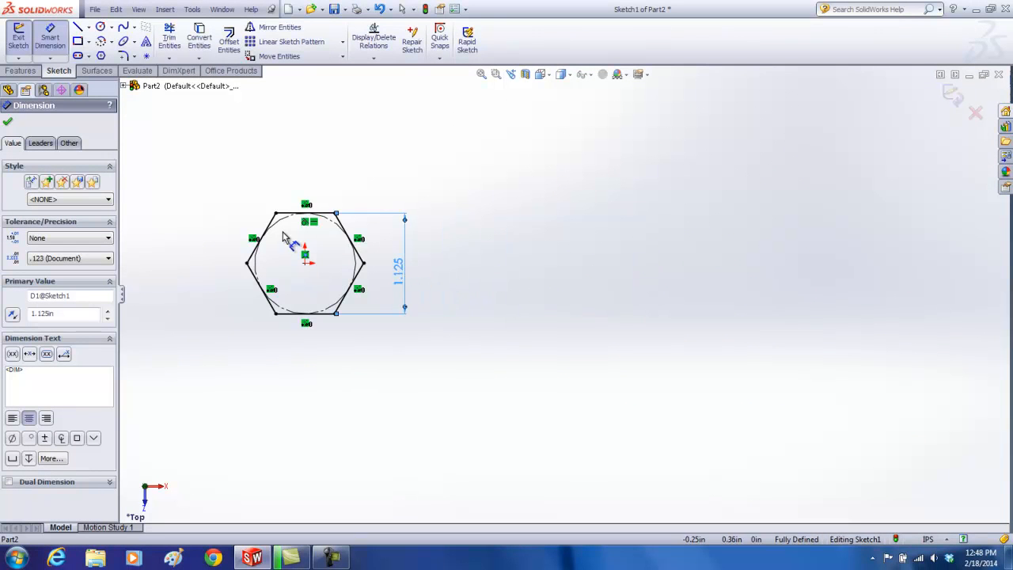
Finish the hexagon sketch and extrude it as a blind boss 0.525 in deep
scroll(283, 234, up, 3)
scroll(424, 269, down, 6)
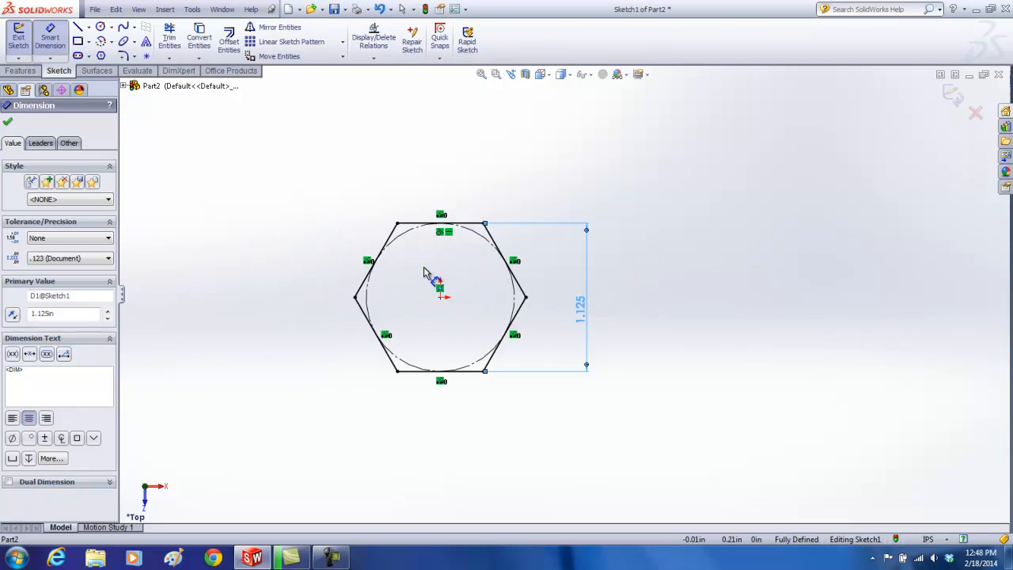
click(947, 93)
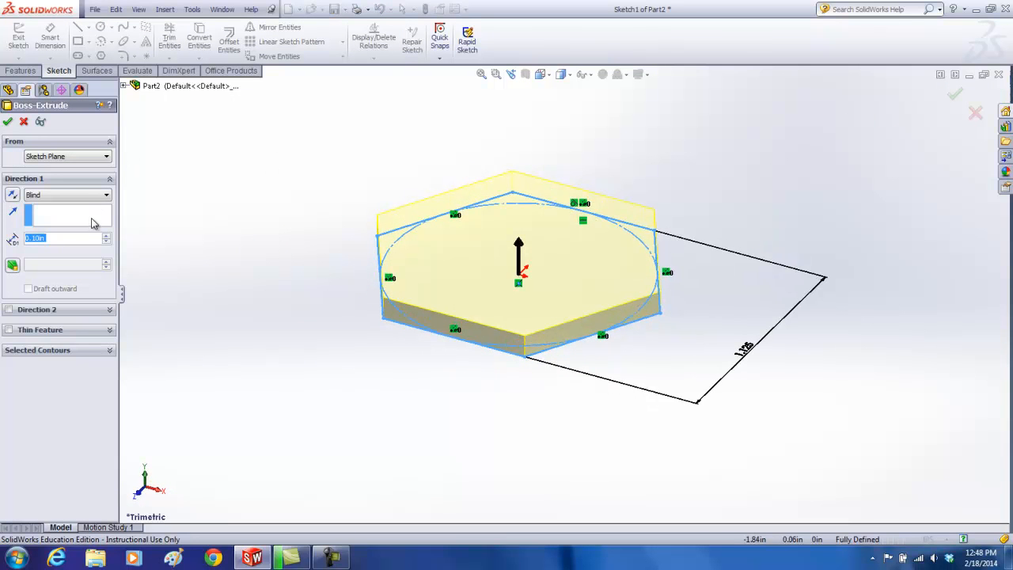
text(.525)
key(Return)
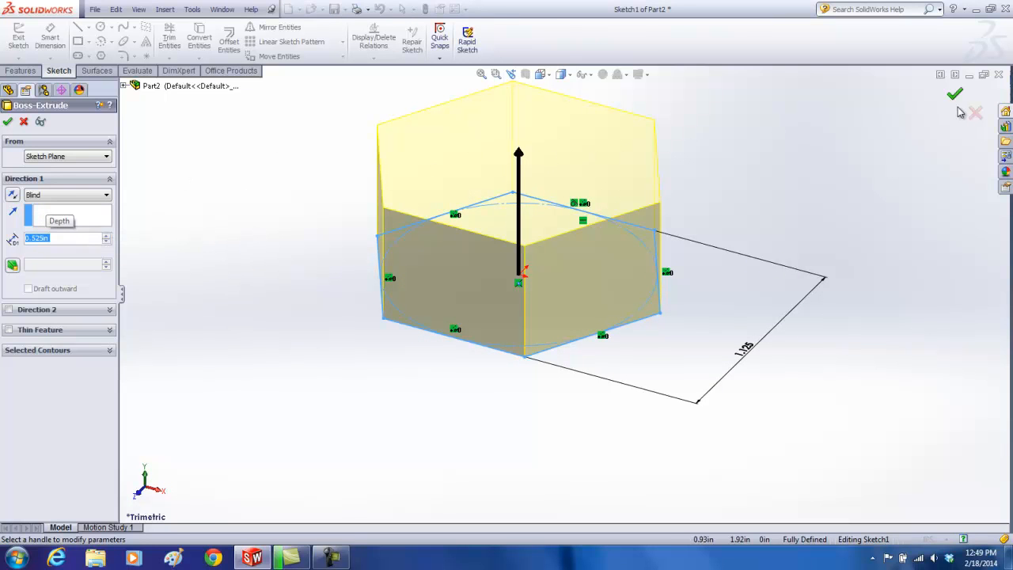
key(Return)
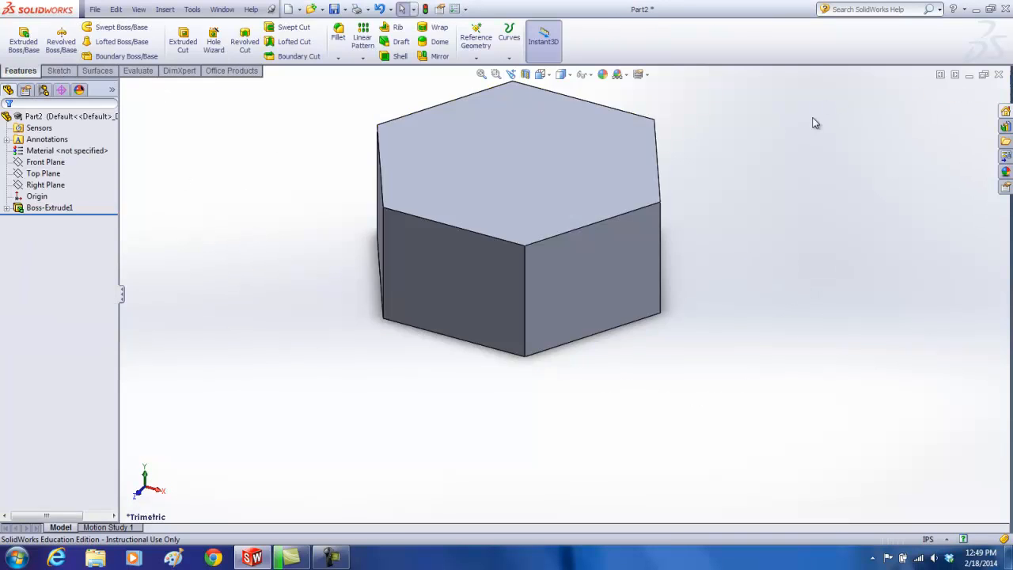
Start an extruded boss on the hexagon's bottom face and sketch a circle from the origin through a hexagon corner
scroll(742, 182, up, 2)
scroll(558, 163, down, 3)
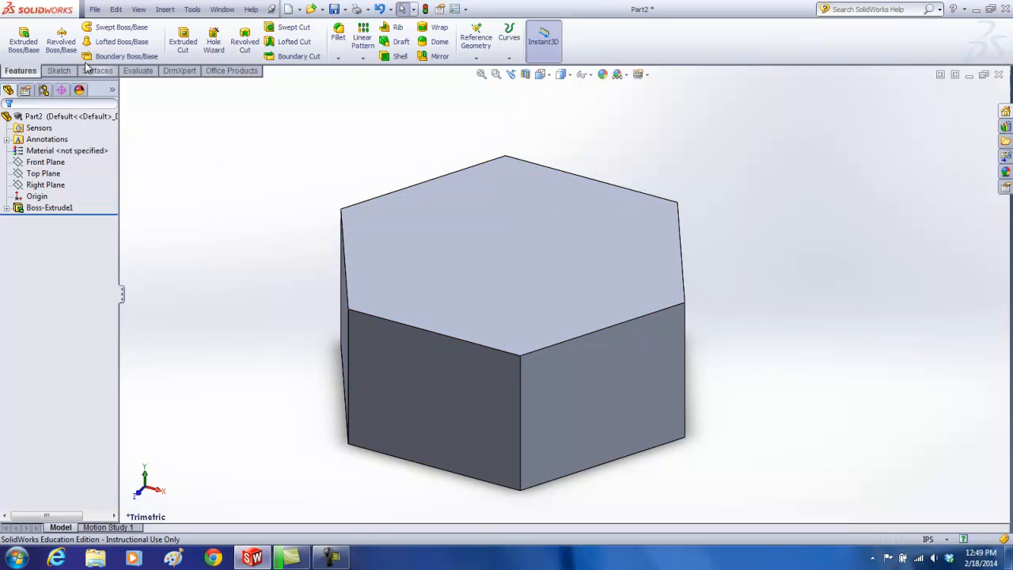
click(24, 40)
middle_drag(272, 409, 285, 286)
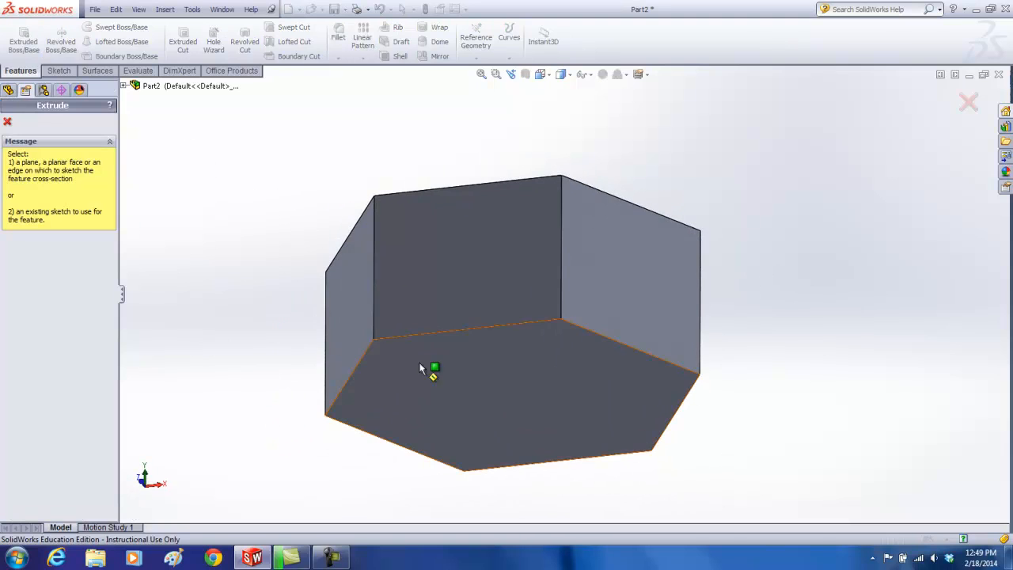
click(394, 368)
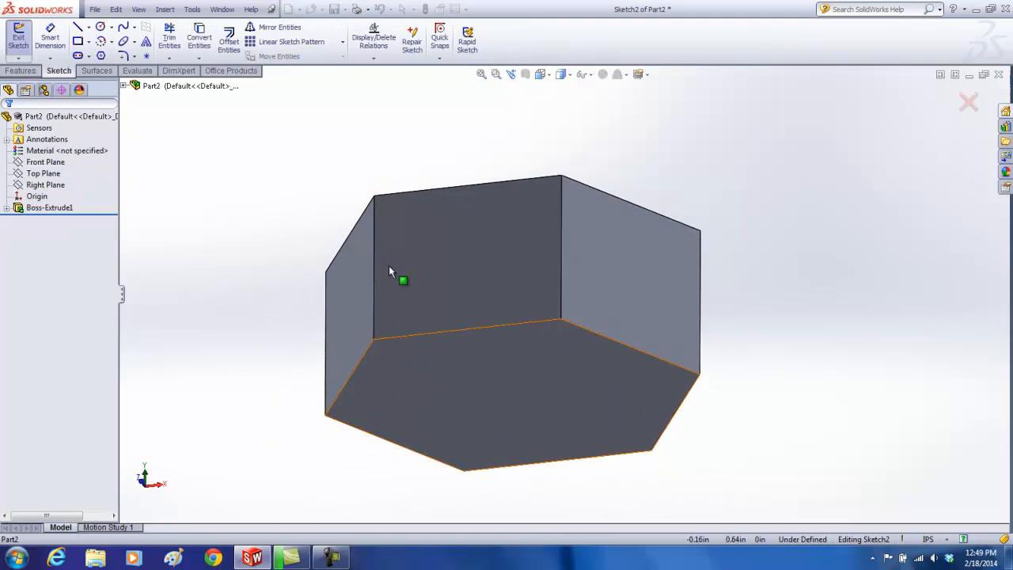
click(101, 28)
click(512, 393)
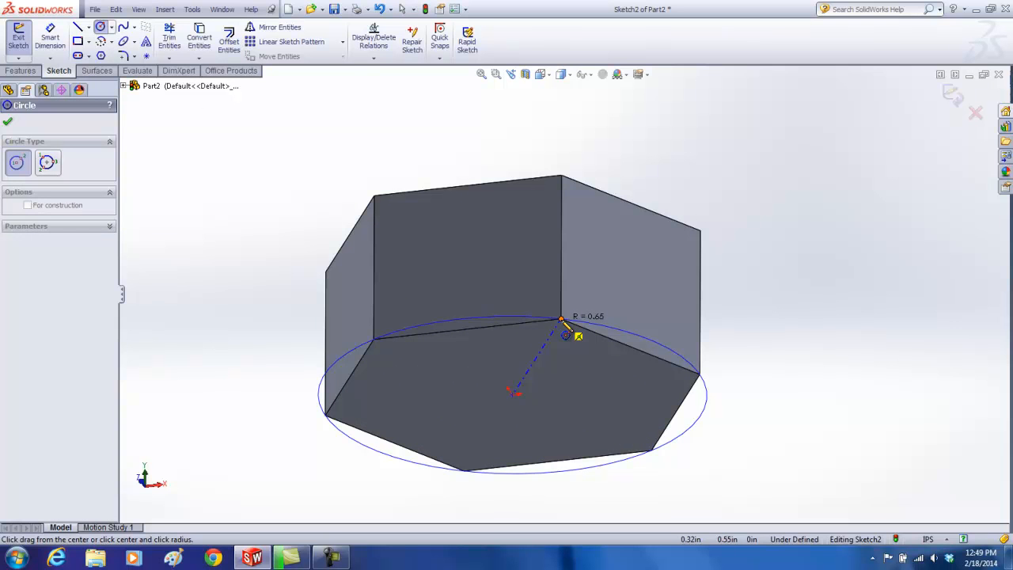
click(562, 319)
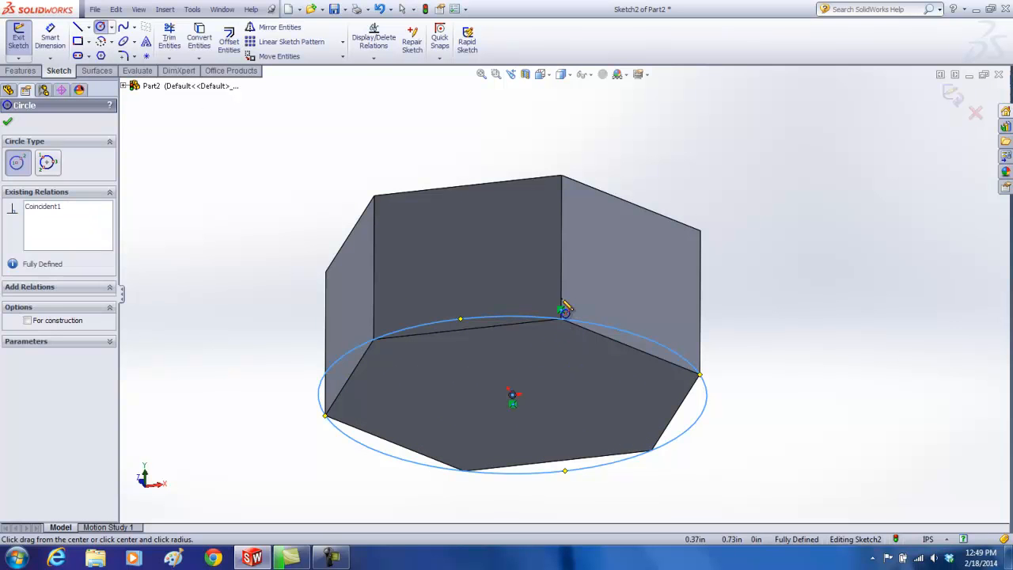
Extrude the circle 0.525 in in the reversed direction, over the hexagon, with Merge result turned off
click(952, 97)
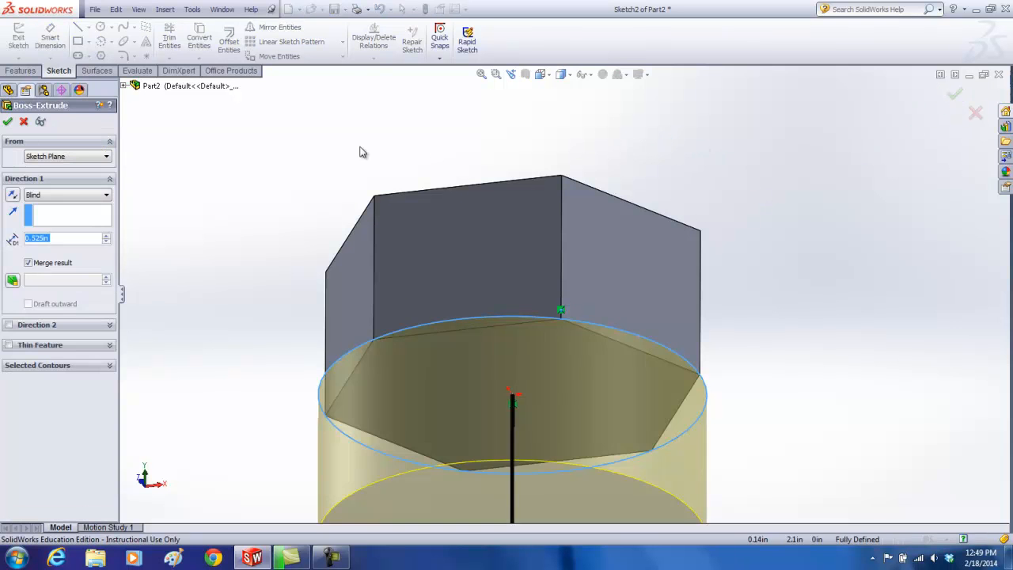
click(13, 196)
double_click(59, 238)
click(28, 264)
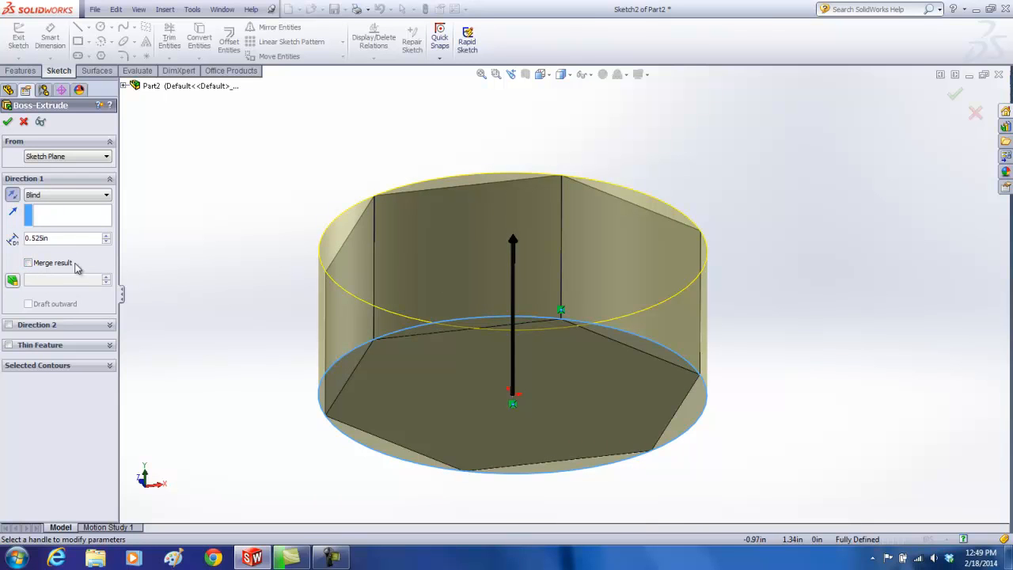
click(7, 122)
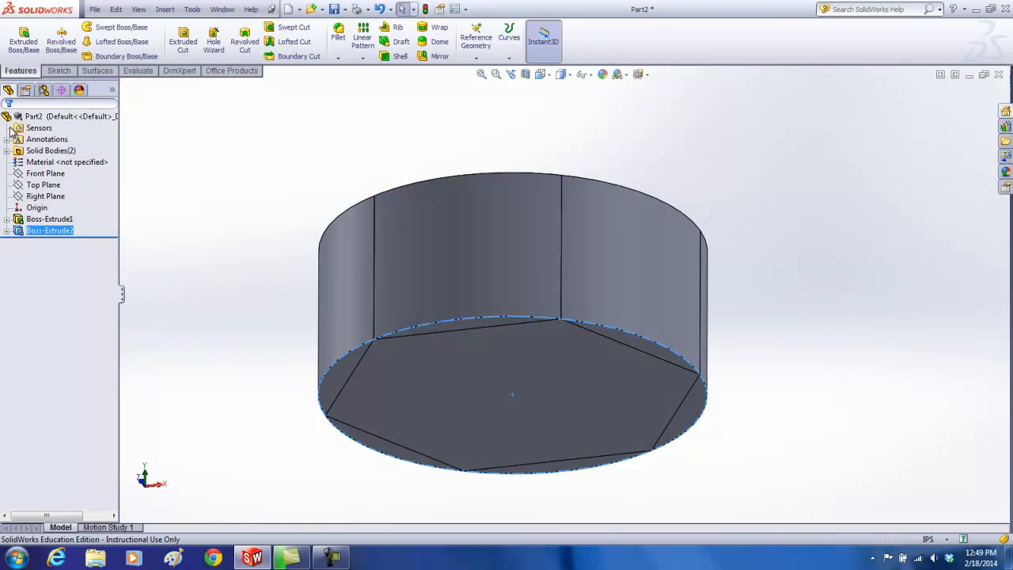
Expand the list of solid bodies and examine the hexagonal and cylindrical bodies
click(6, 150)
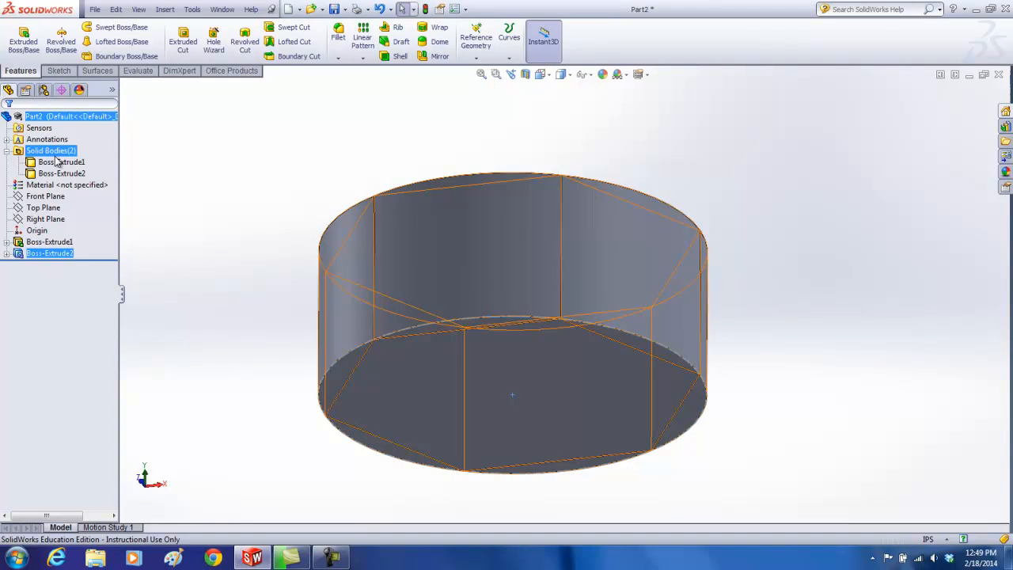
click(57, 163)
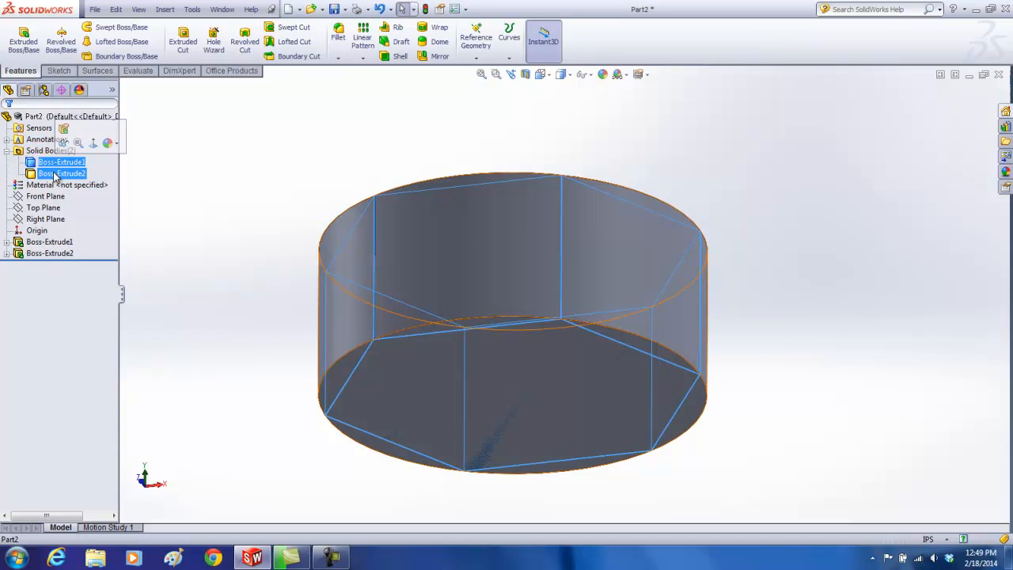
click(56, 174)
click(244, 154)
middle_drag(256, 185, 267, 261)
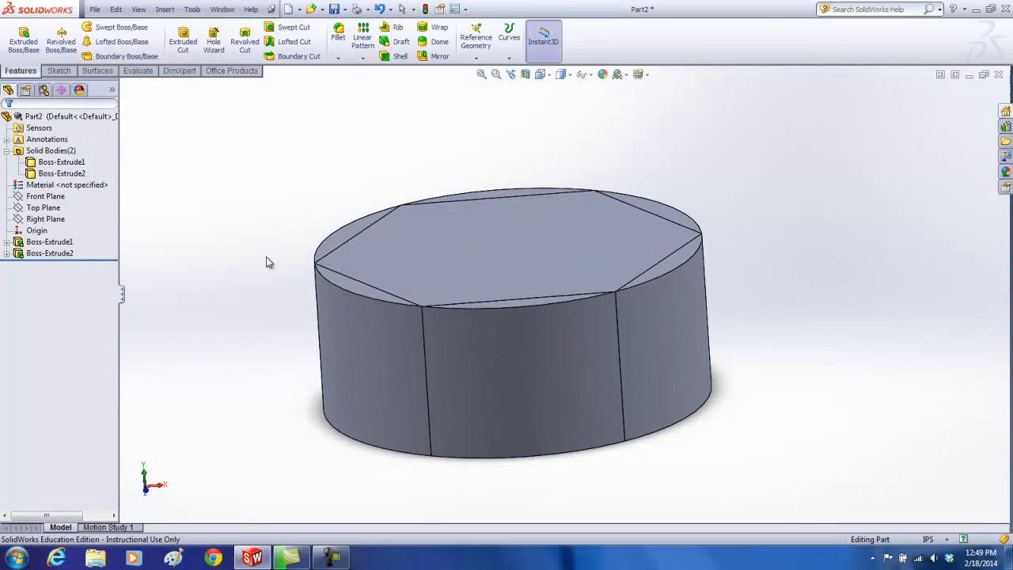
click(164, 9)
mouse_move(189, 52)
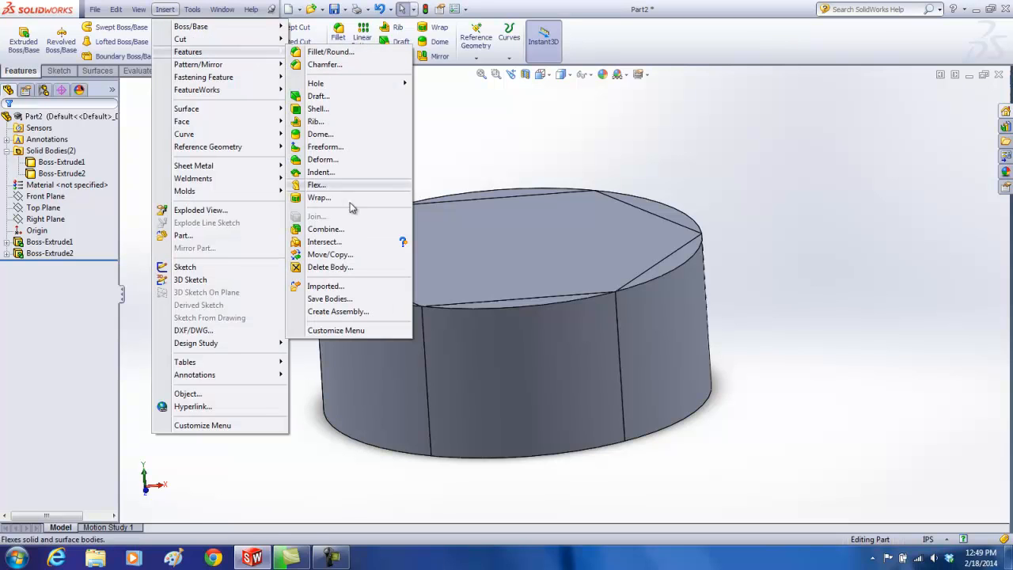
click(328, 228)
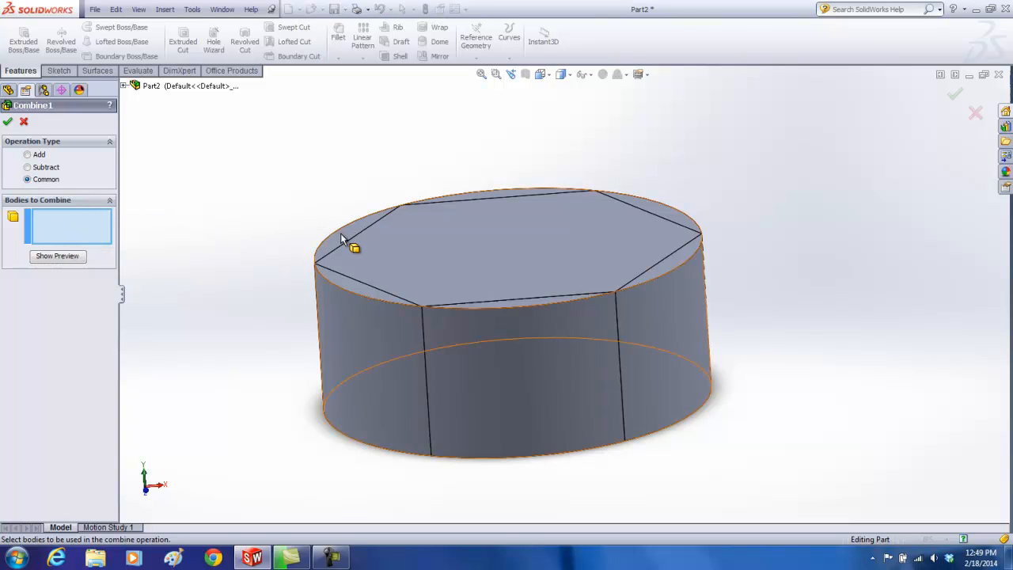
click(391, 253)
click(393, 294)
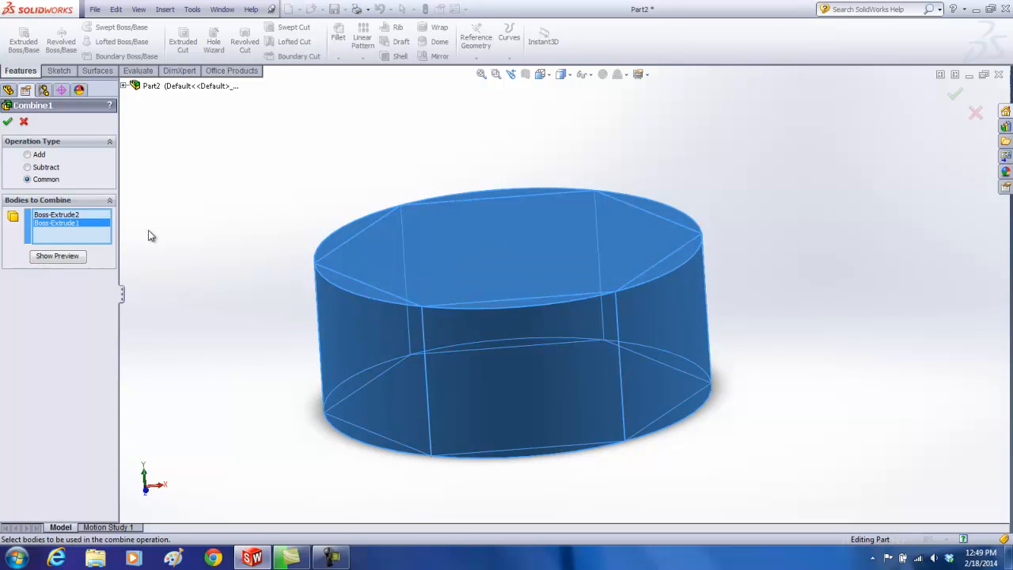
click(23, 124)
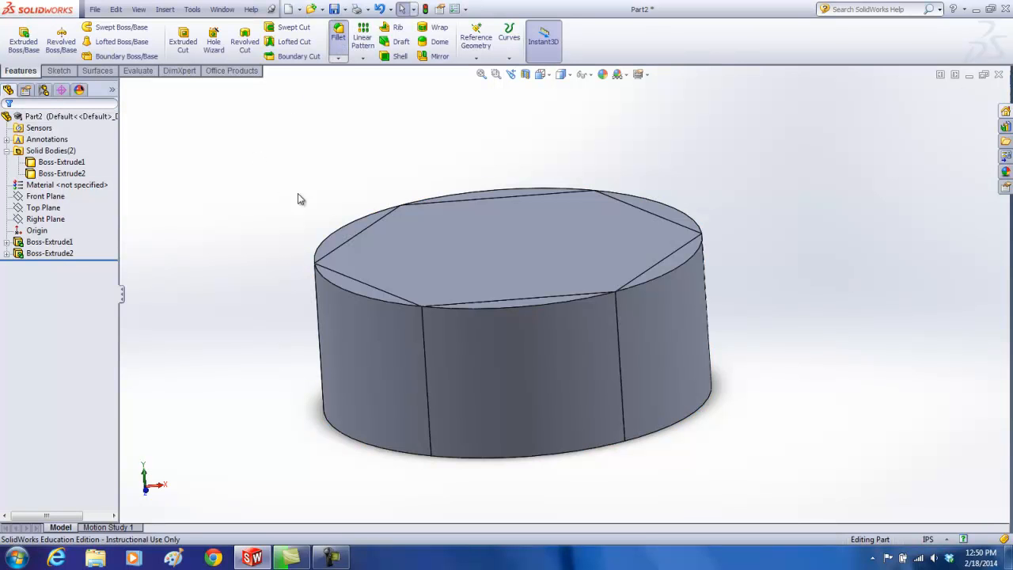
Fillet the upper and lower circular edges of the cylinder with a constant 0.10 in radius
click(338, 37)
click(360, 293)
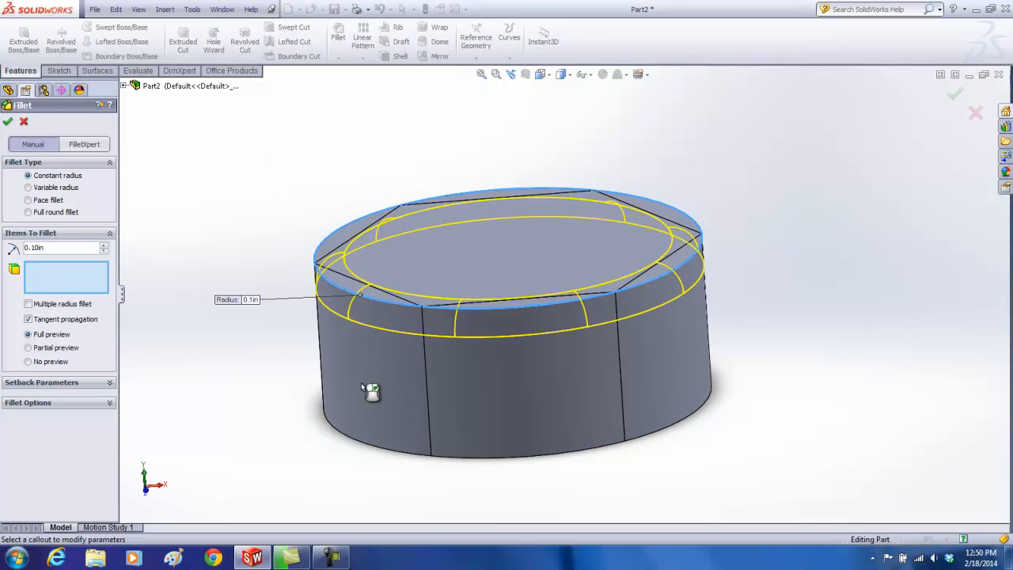
click(364, 441)
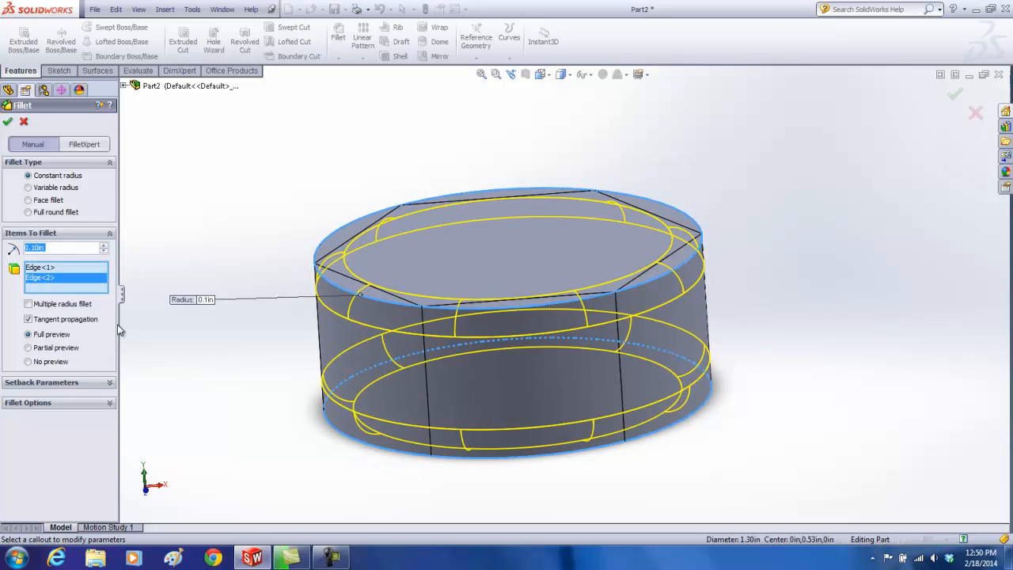
click(8, 123)
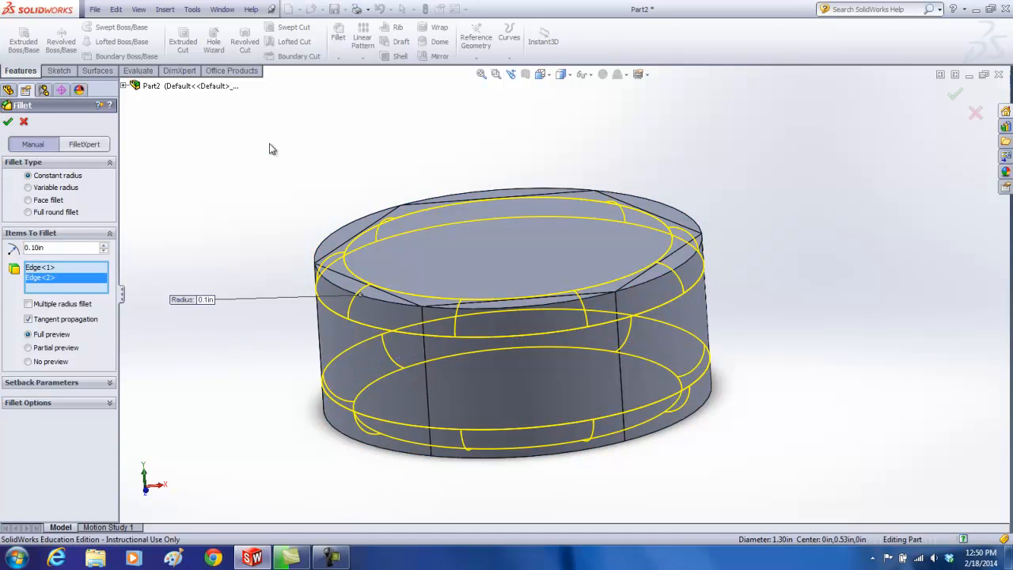
Combine the hexagonal body and the filleted cylinder using the Common operation, keeping only their shared volume
click(165, 9)
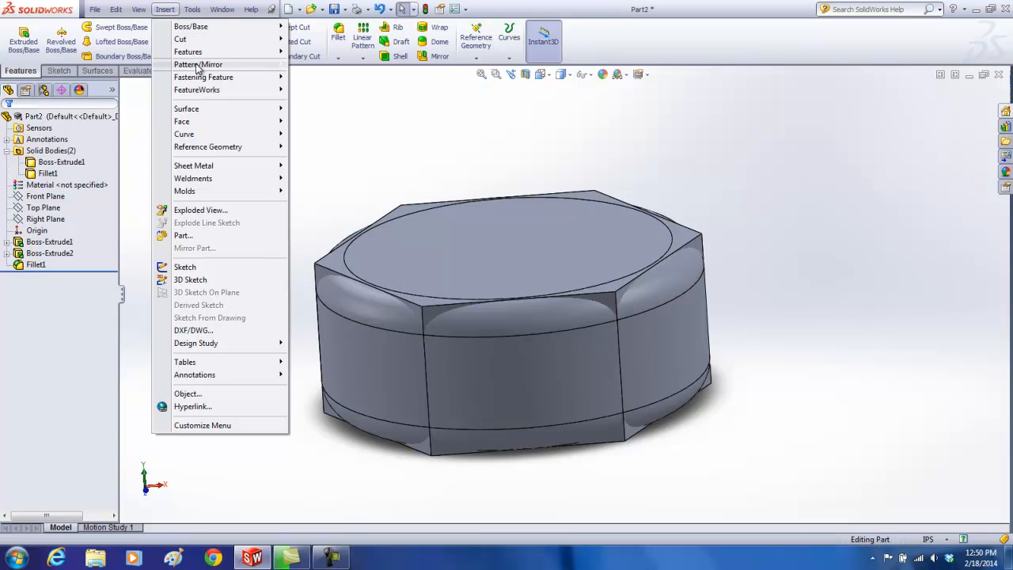
mouse_move(196, 56)
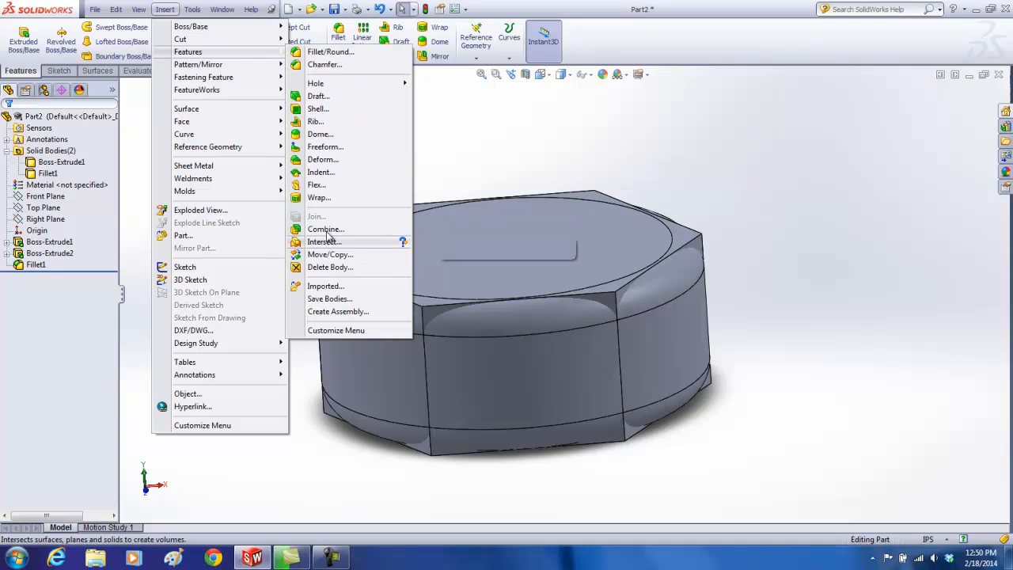
click(326, 230)
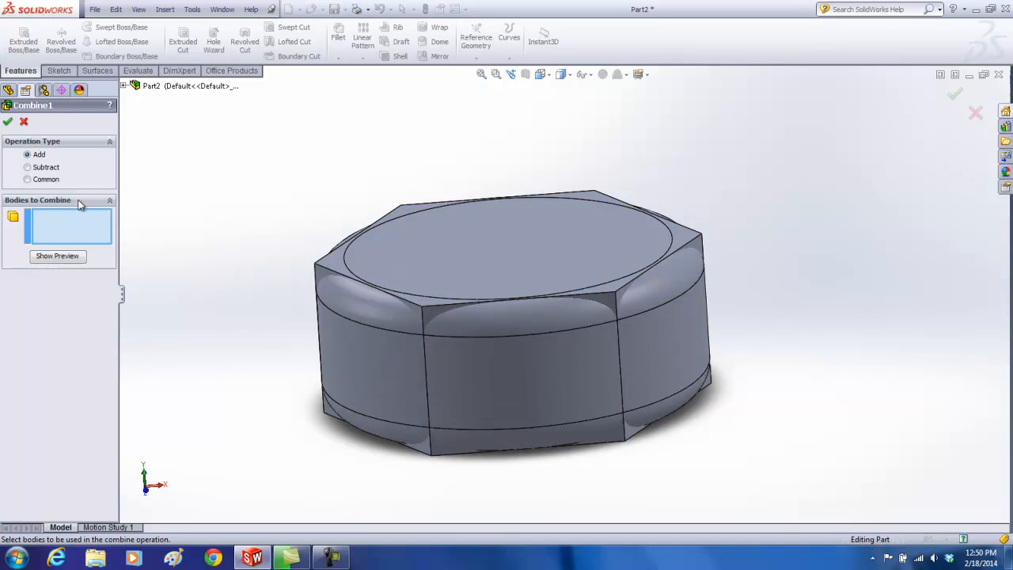
click(335, 273)
click(352, 314)
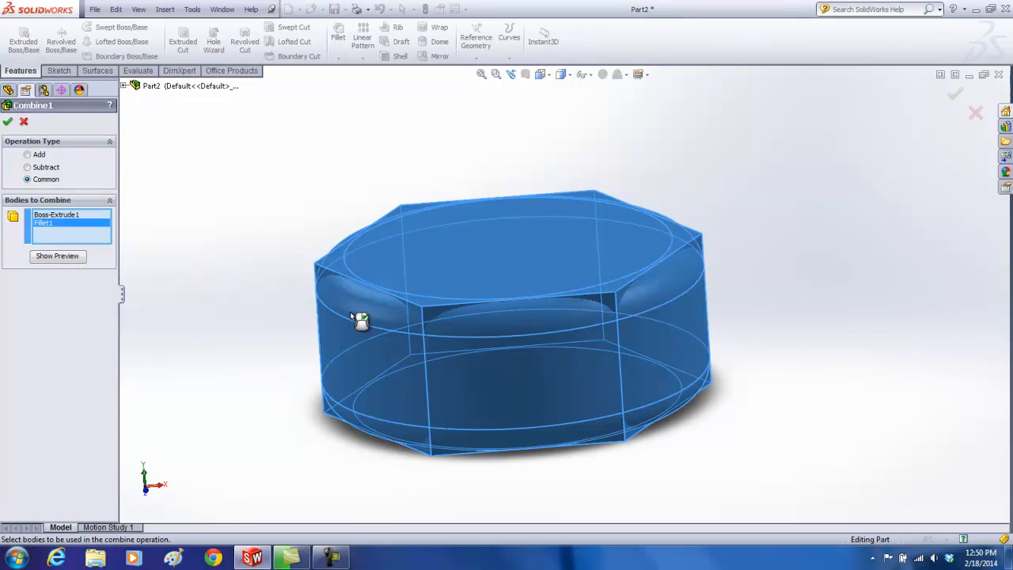
click(8, 122)
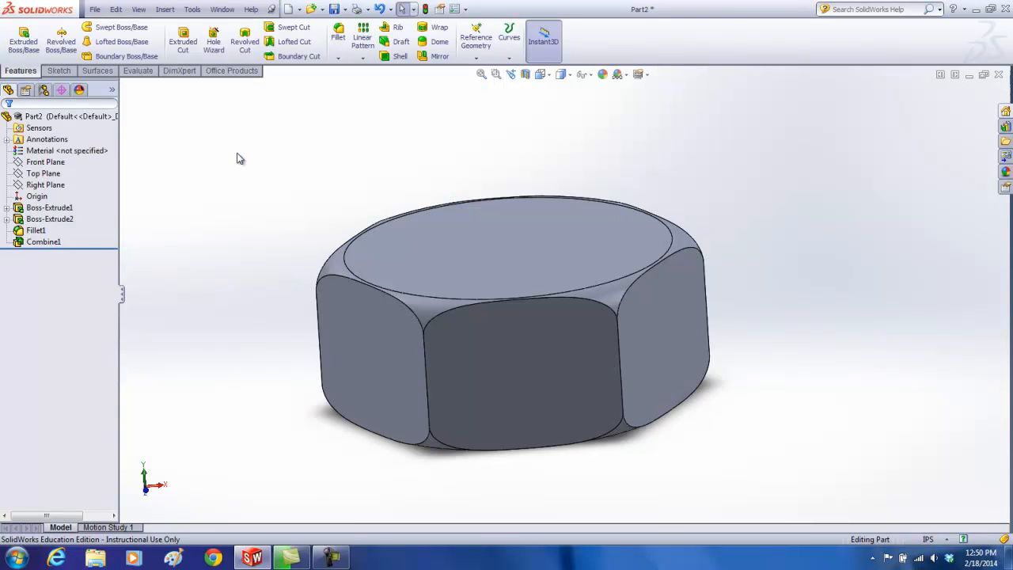
Start an extruded cut on the nut's top face and sketch a circle about 0.80 in in diameter centred on the origin
click(183, 40)
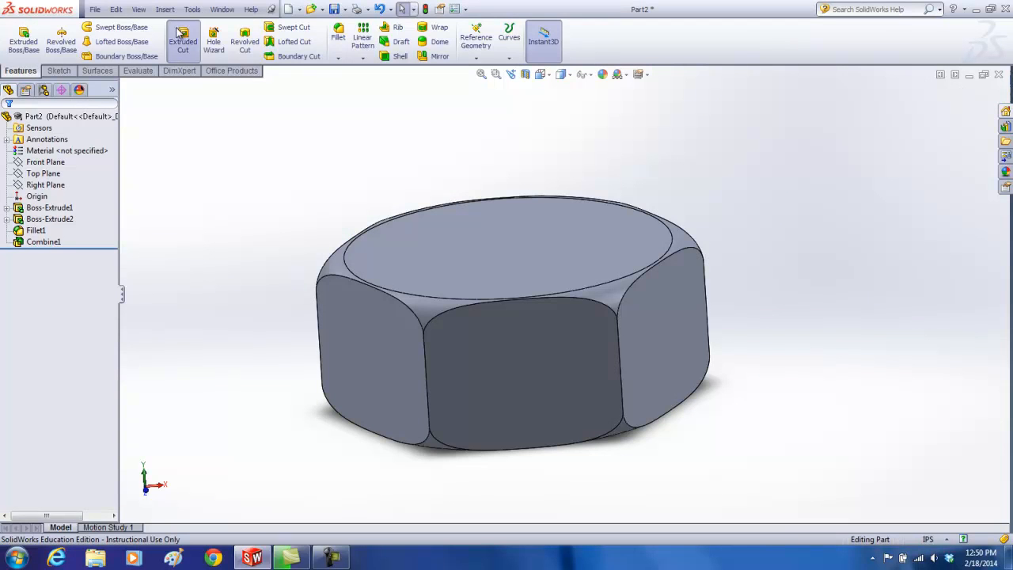
click(461, 246)
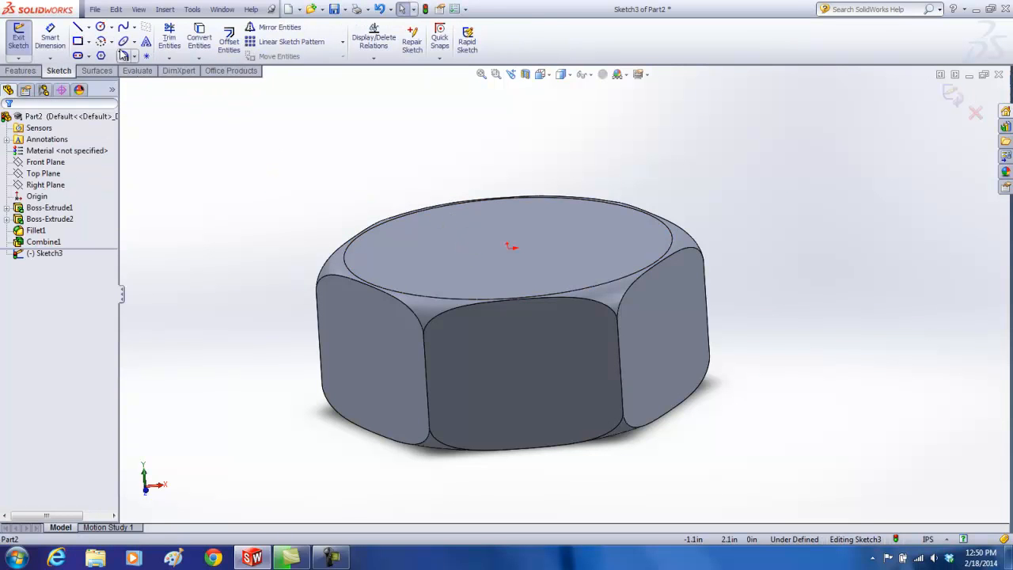
click(100, 26)
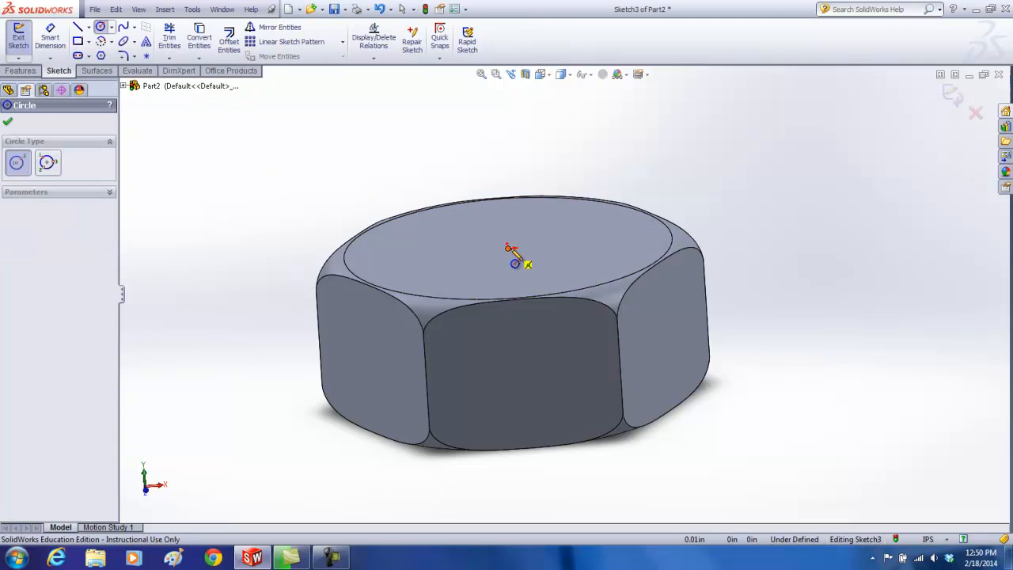
click(510, 246)
click(617, 238)
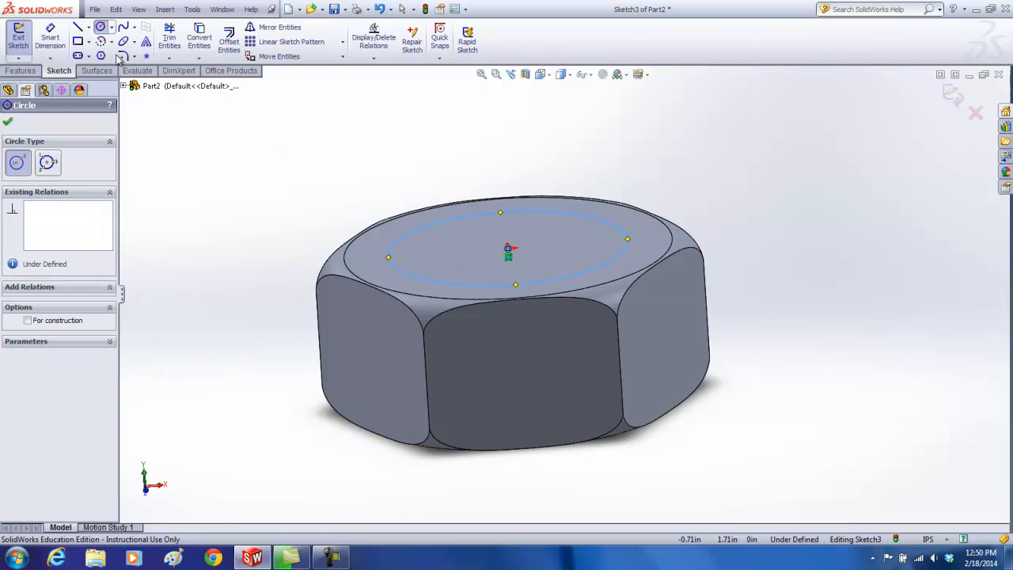
Dimension the circle's diameter and set it to 0.65 in
click(50, 40)
click(536, 212)
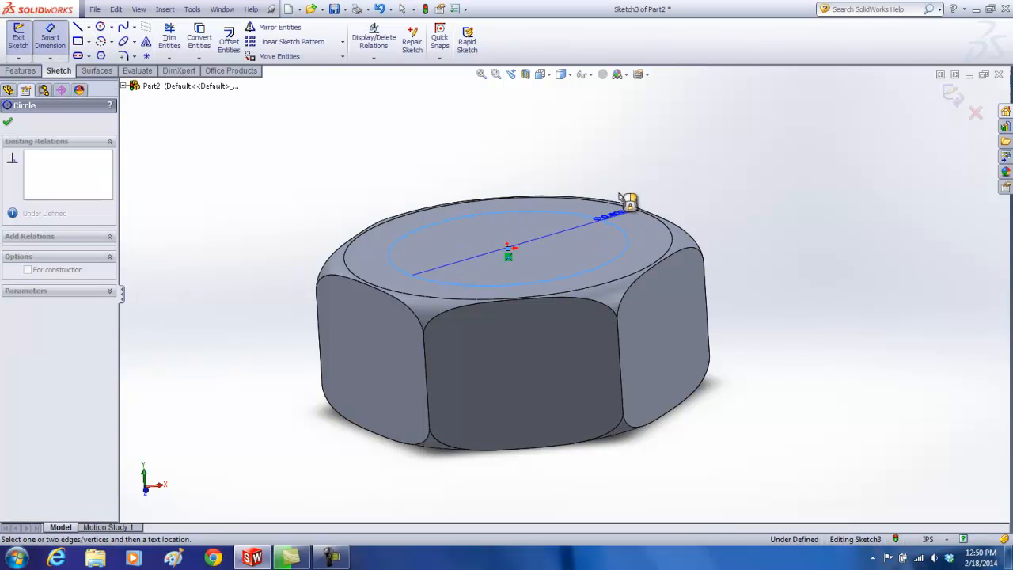
click(656, 171)
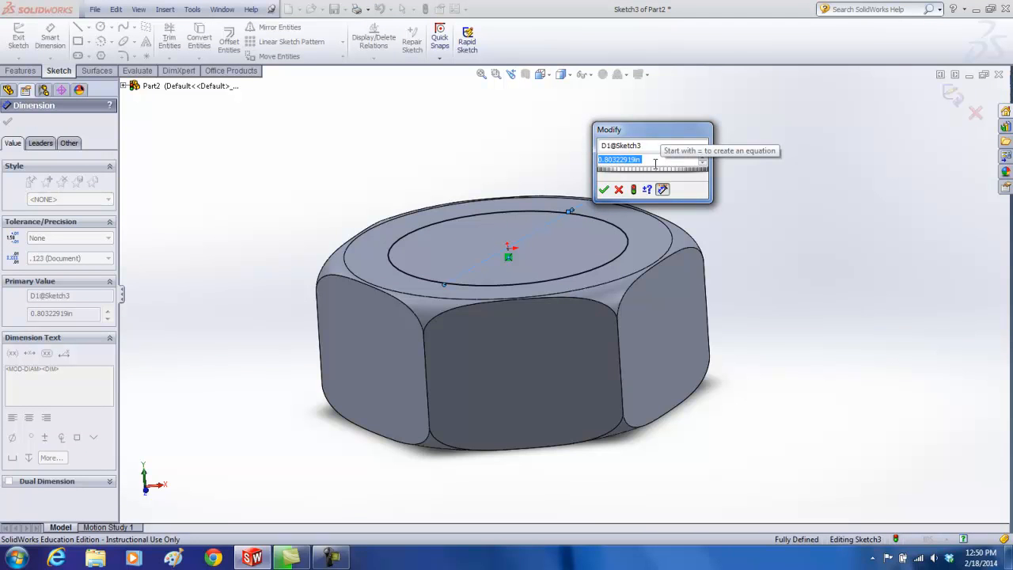
text(.65)
key(Return)
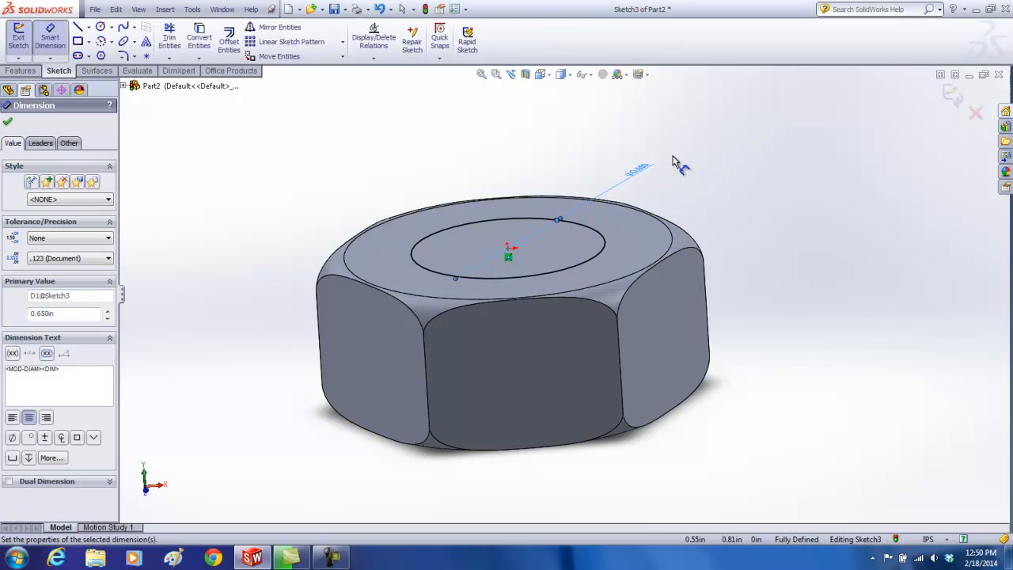
Cut the circle from the sketch plane through the whole nut with the Through All end condition
click(955, 96)
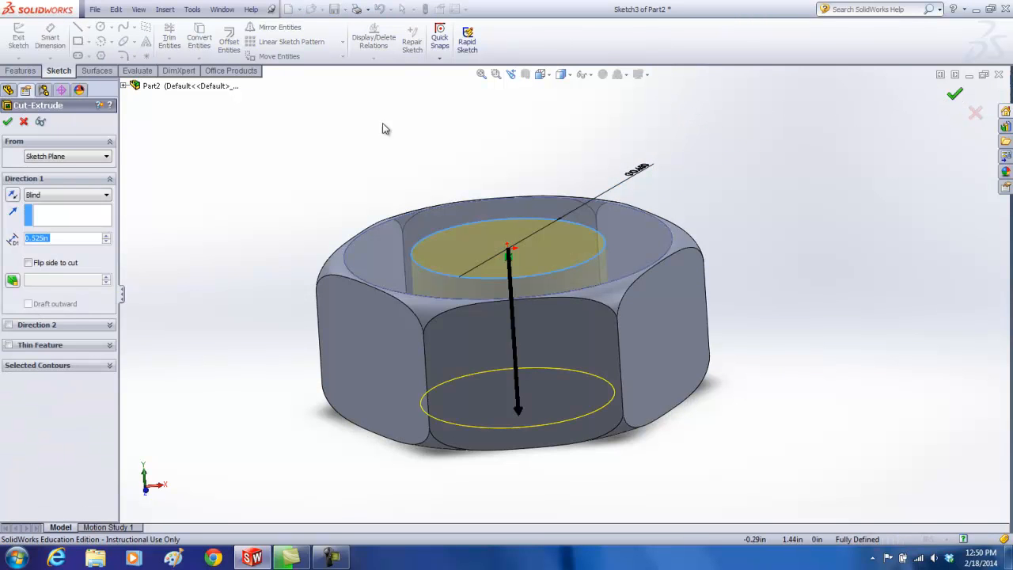
click(63, 156)
click(48, 163)
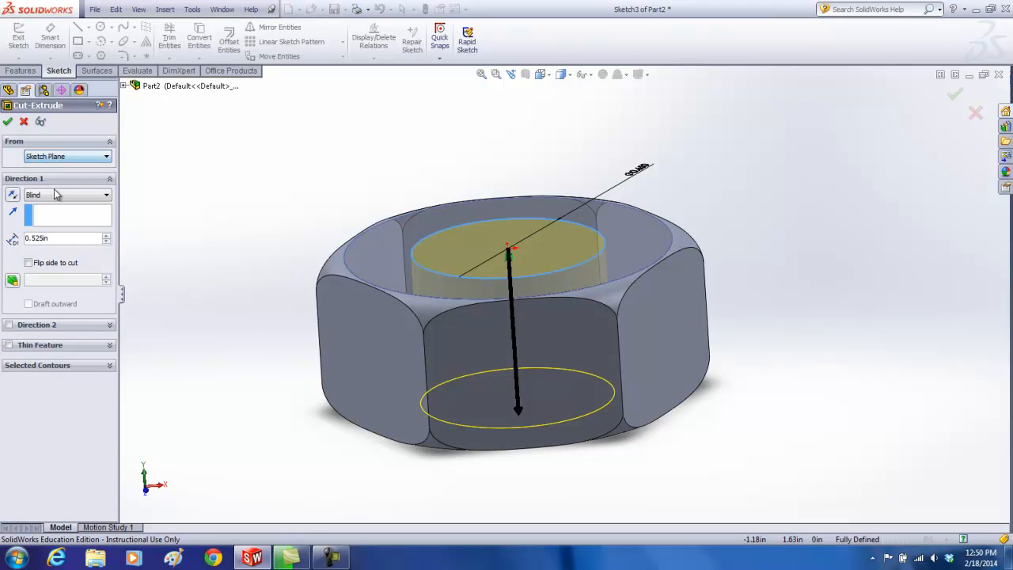
click(55, 196)
click(57, 215)
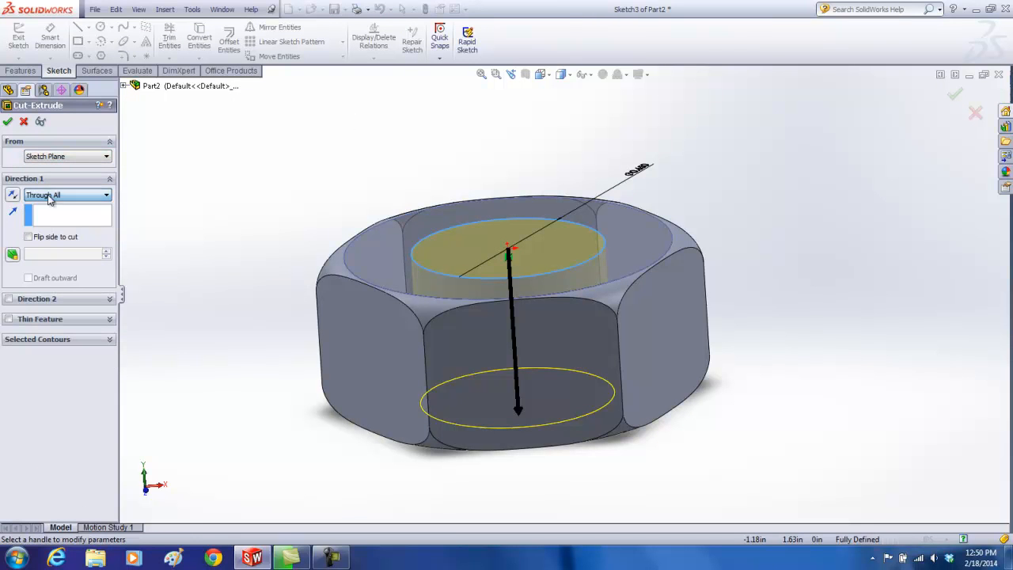
click(8, 123)
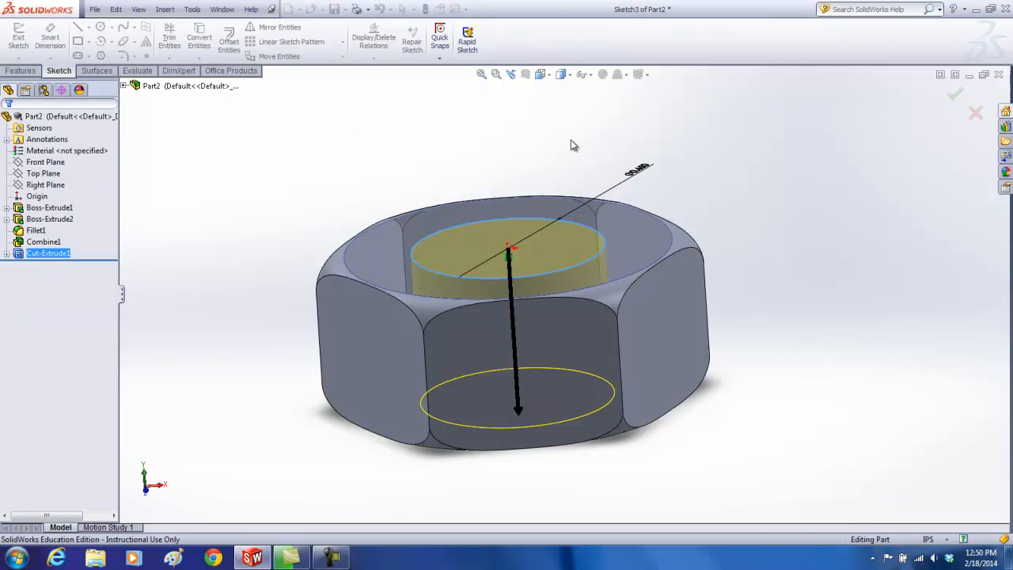
click(607, 147)
Create a sketch on the nut's bottom face containing the hole's circular edge, converted with Convert Entities
middle_drag(518, 144, 421, 187)
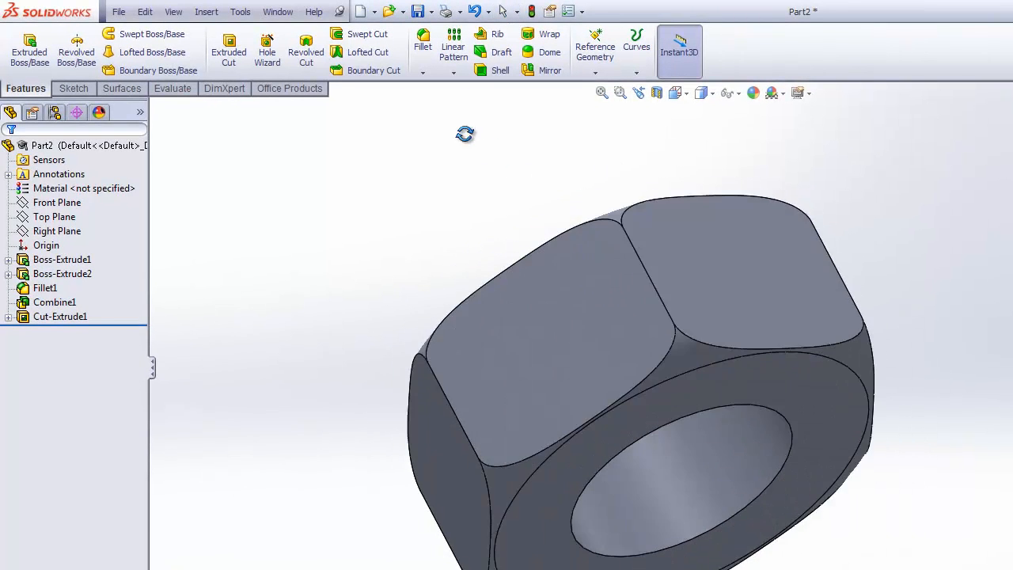
middle_drag(494, 218, 599, 293)
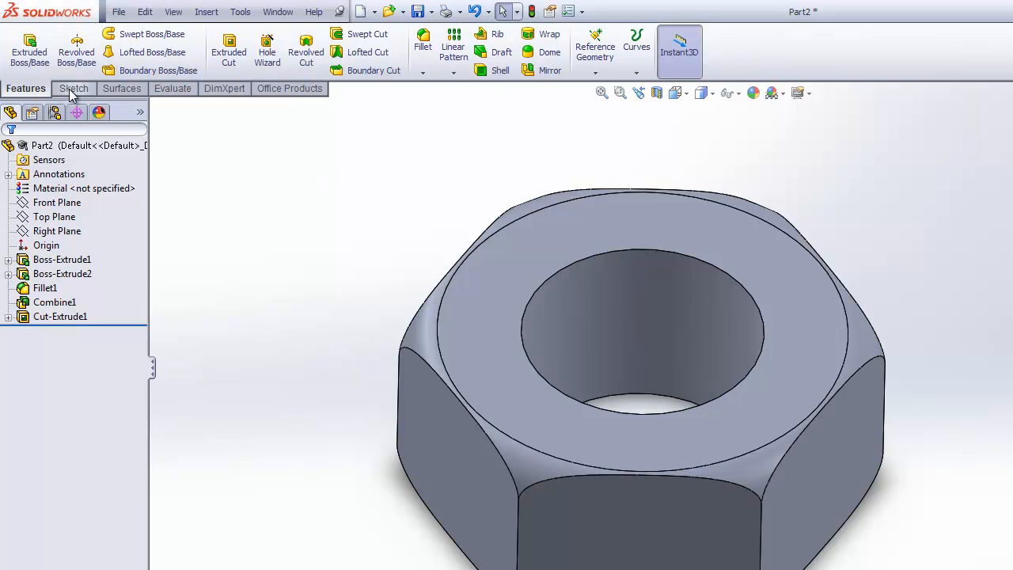
middle_drag(393, 264, 383, 219)
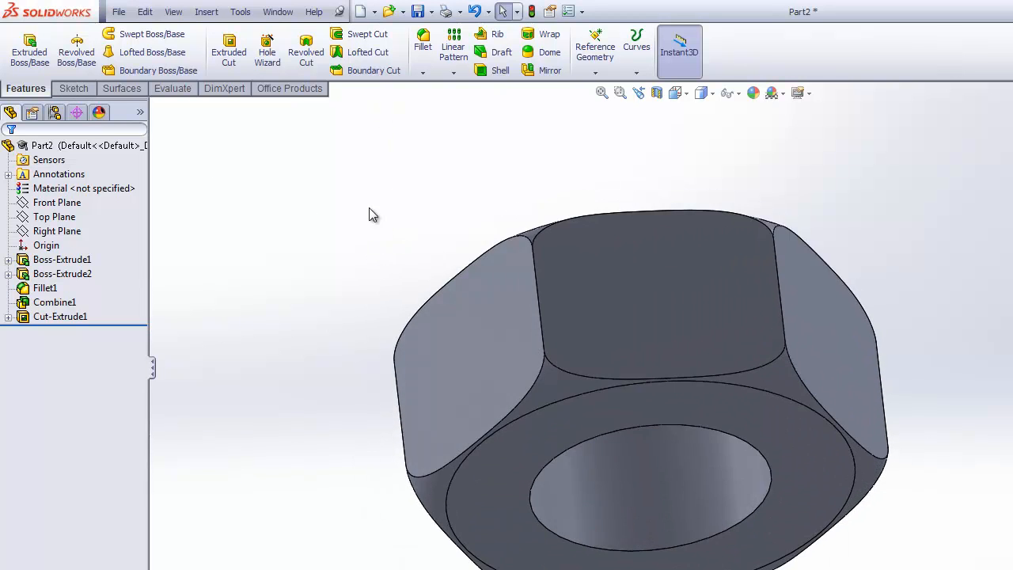
click(74, 88)
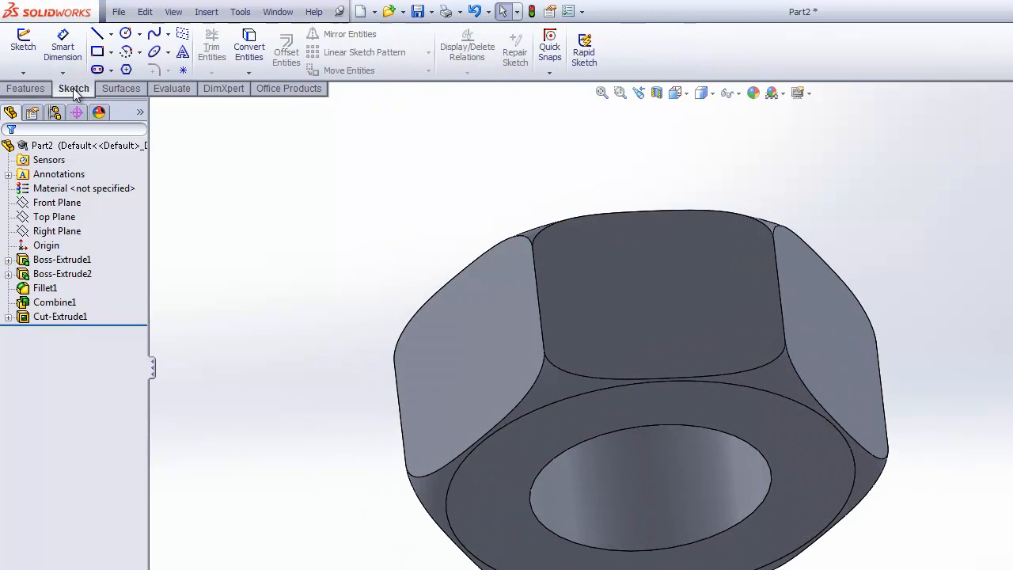
click(24, 44)
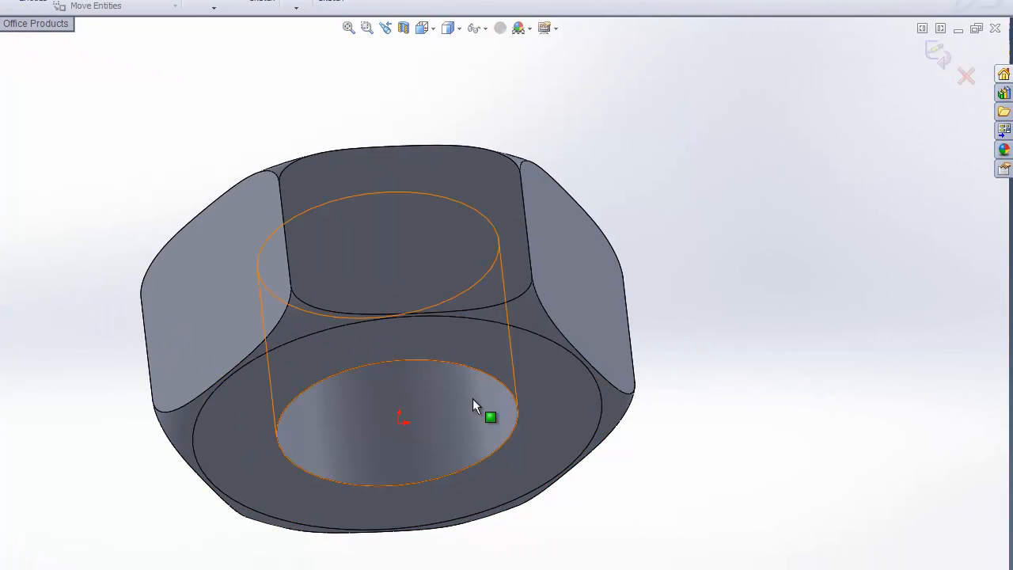
click(426, 361)
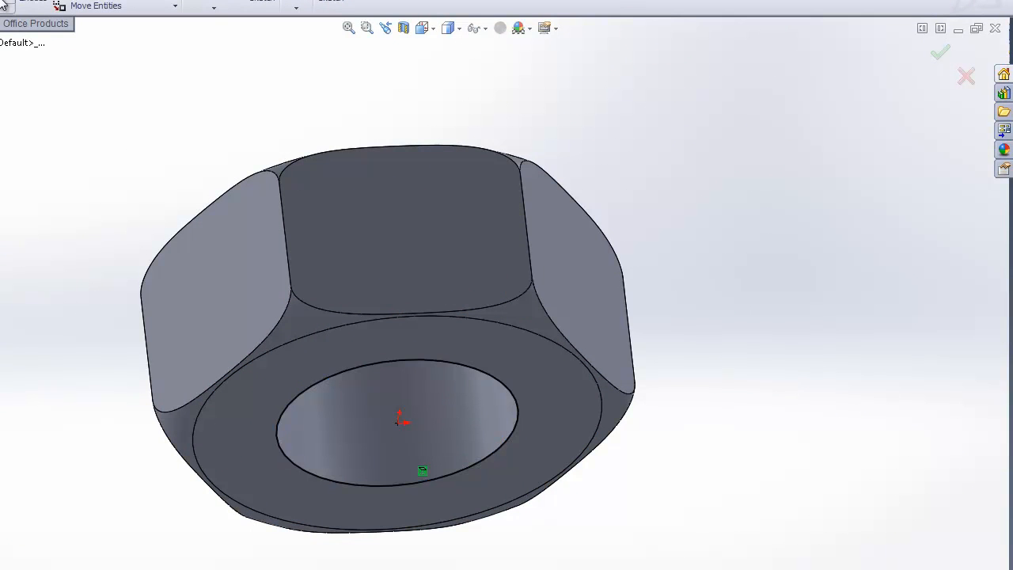
click(939, 52)
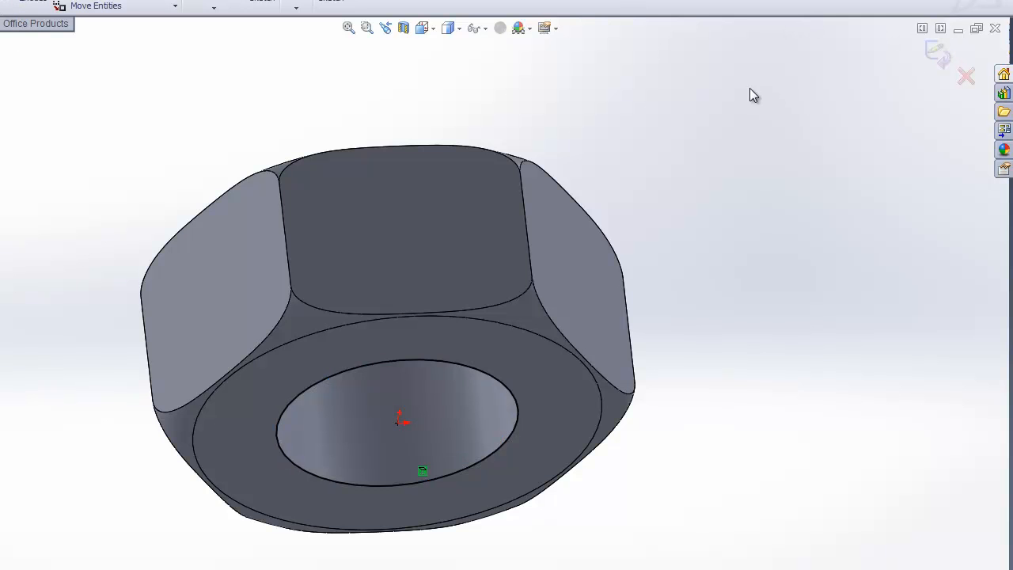
click(931, 47)
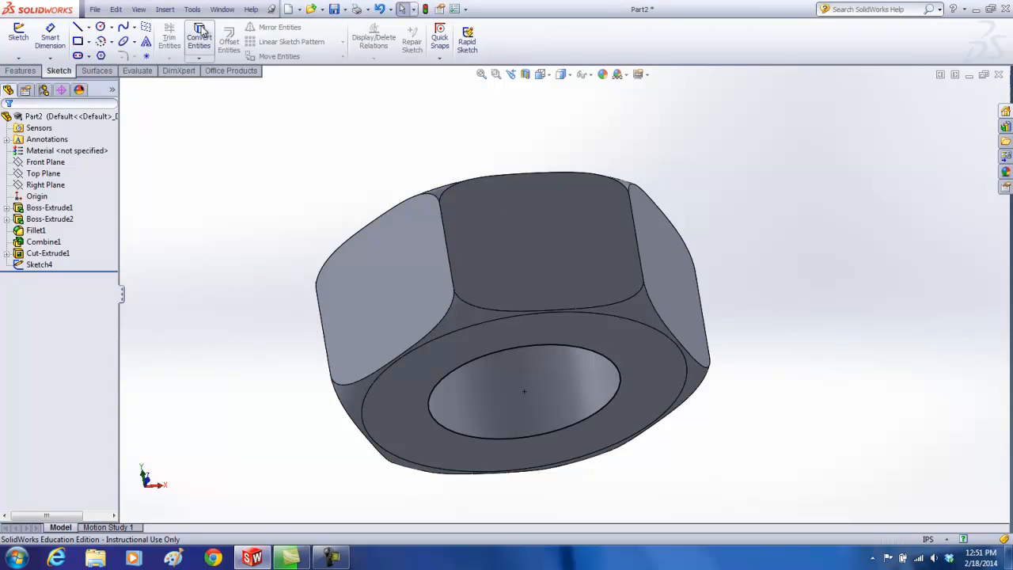
Start a Helix/Spiral curve from the converted hole circle and reverse its direction into the nut
click(163, 10)
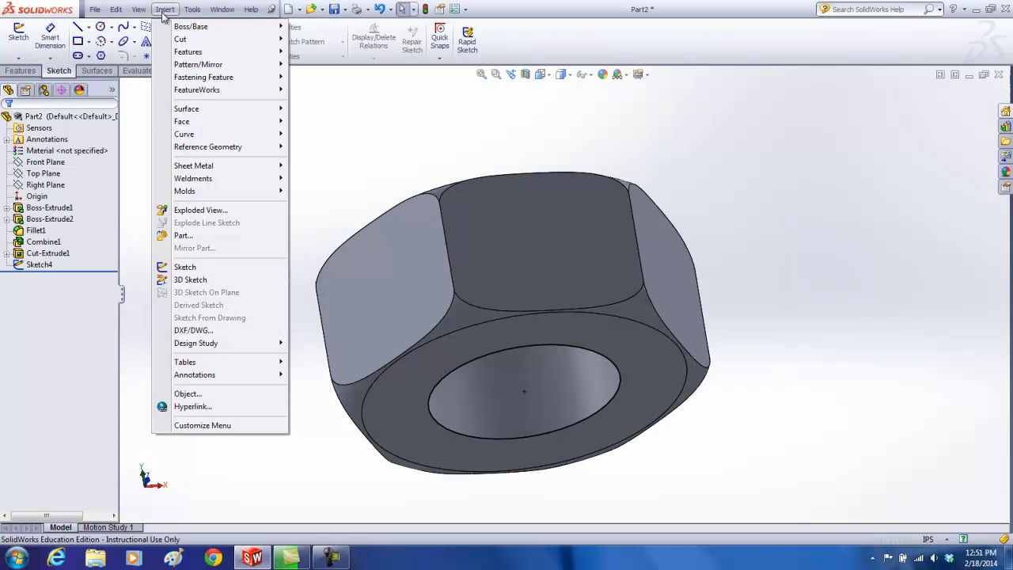
mouse_move(221, 134)
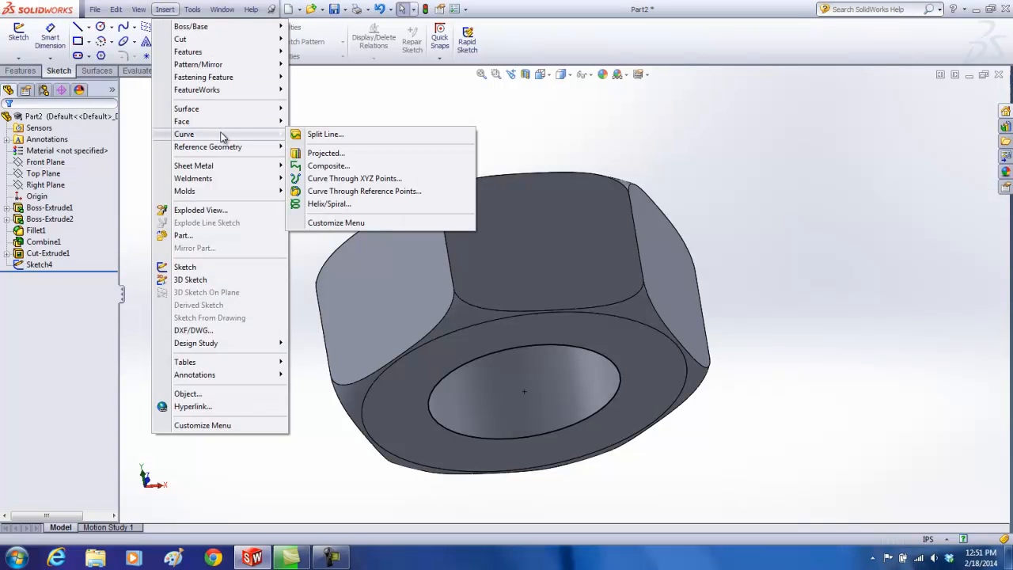
click(331, 204)
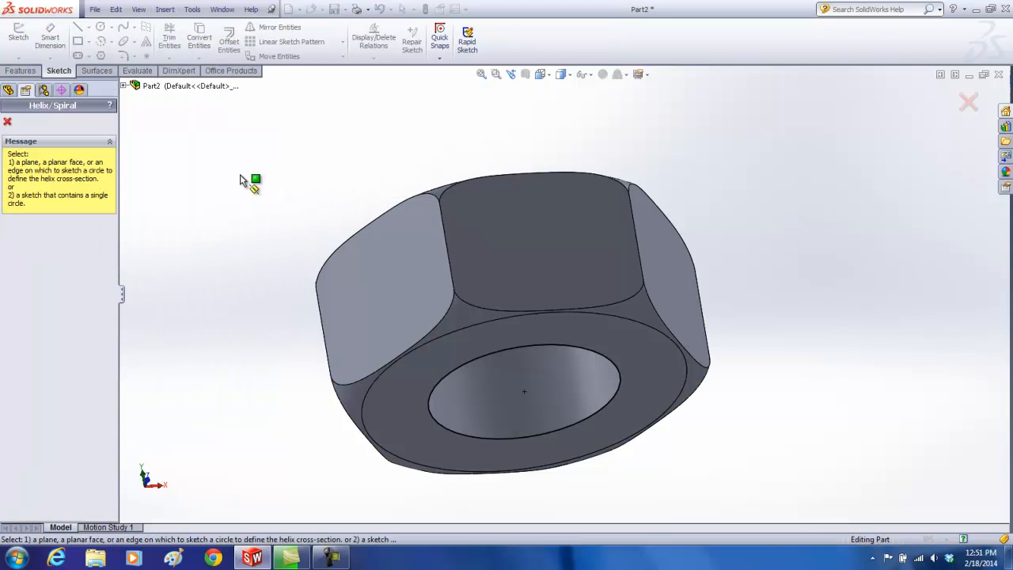
click(491, 354)
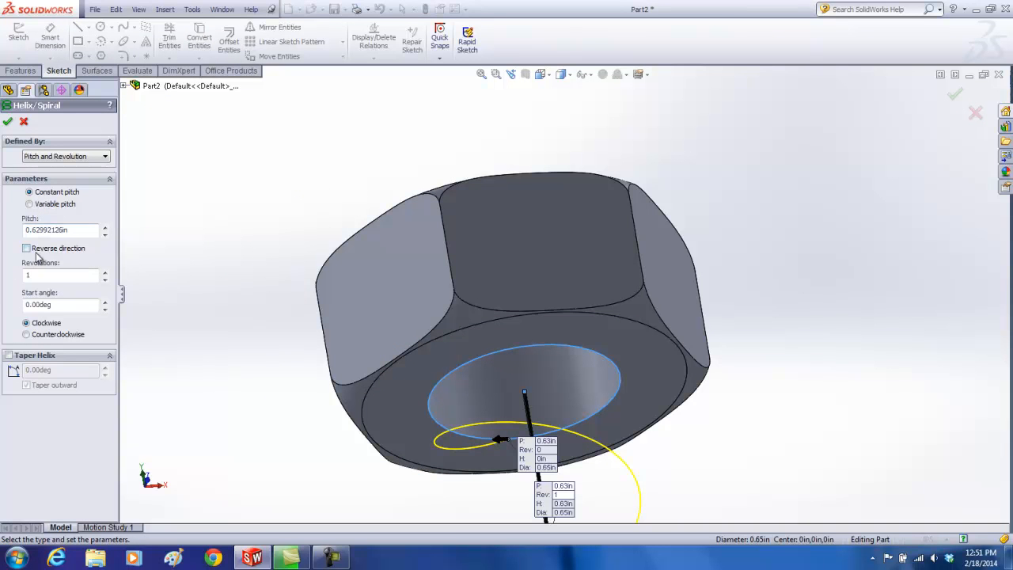
click(27, 249)
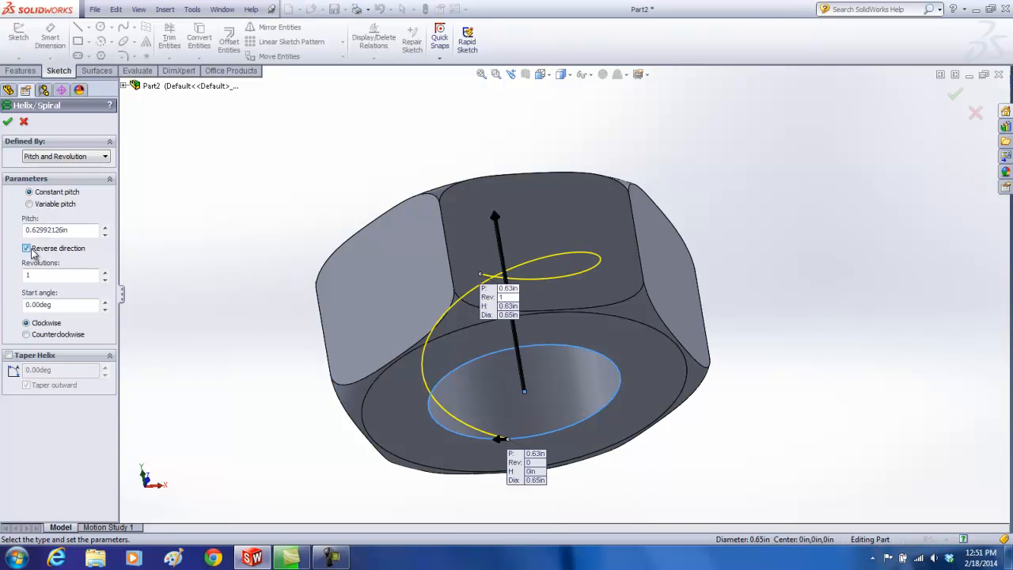
Define the helix by Height and Pitch with a height of 0.525 in and a pitch of 0.105 in, and create it
click(55, 158)
click(54, 183)
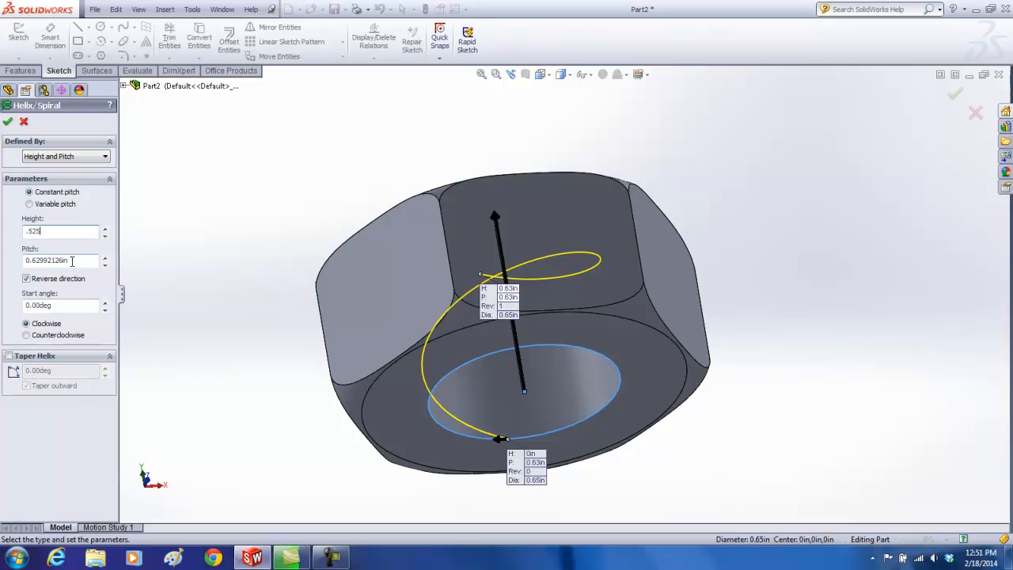
drag(71, 261, 19, 260)
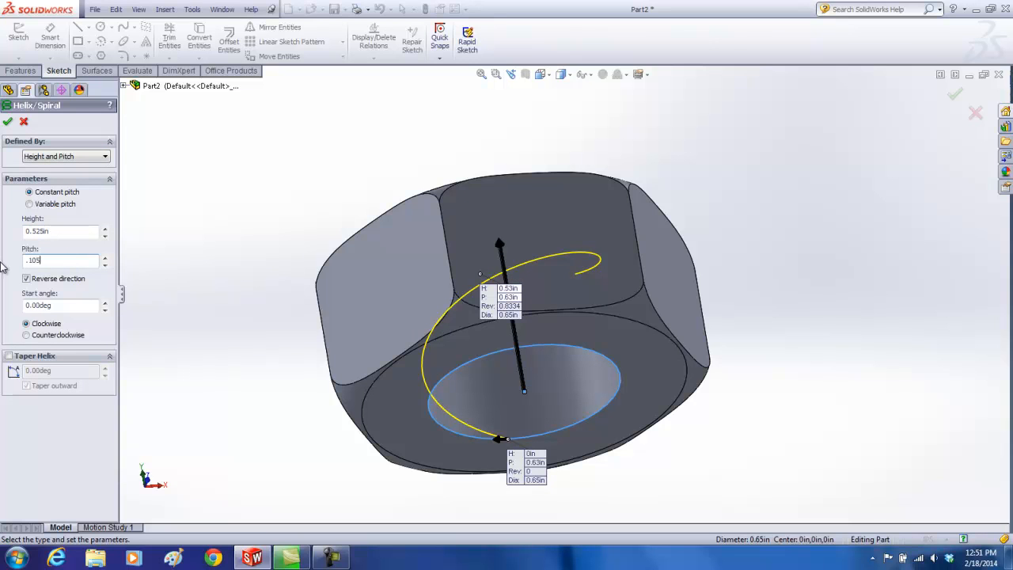
middle_drag(218, 162, 272, 276)
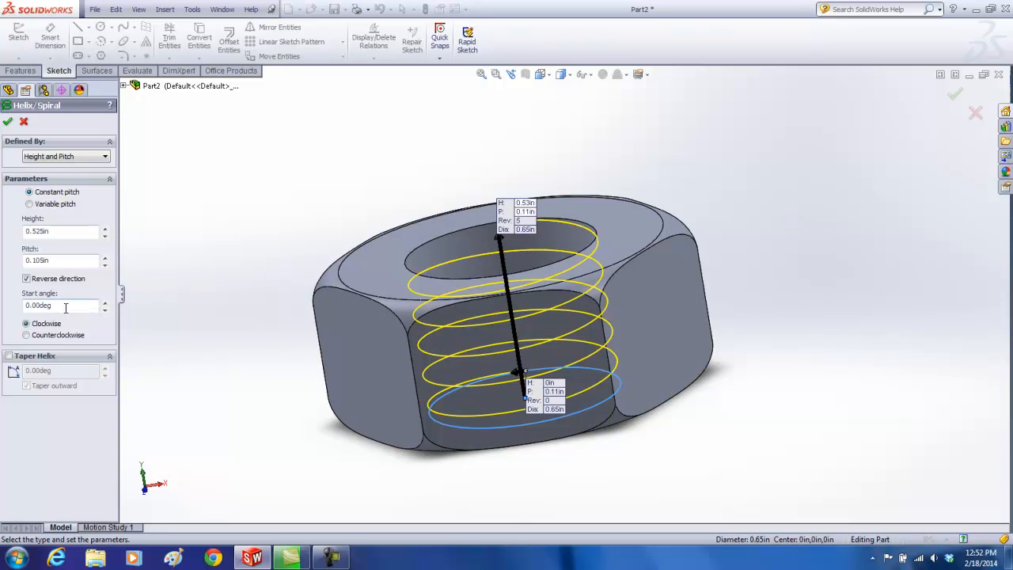
middle_drag(210, 319, 404, 271)
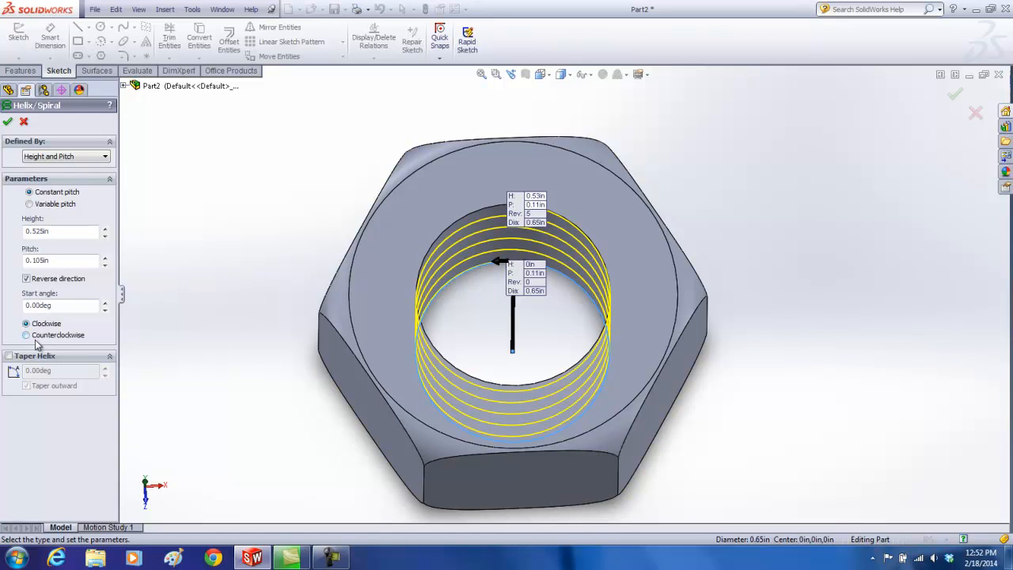
click(8, 124)
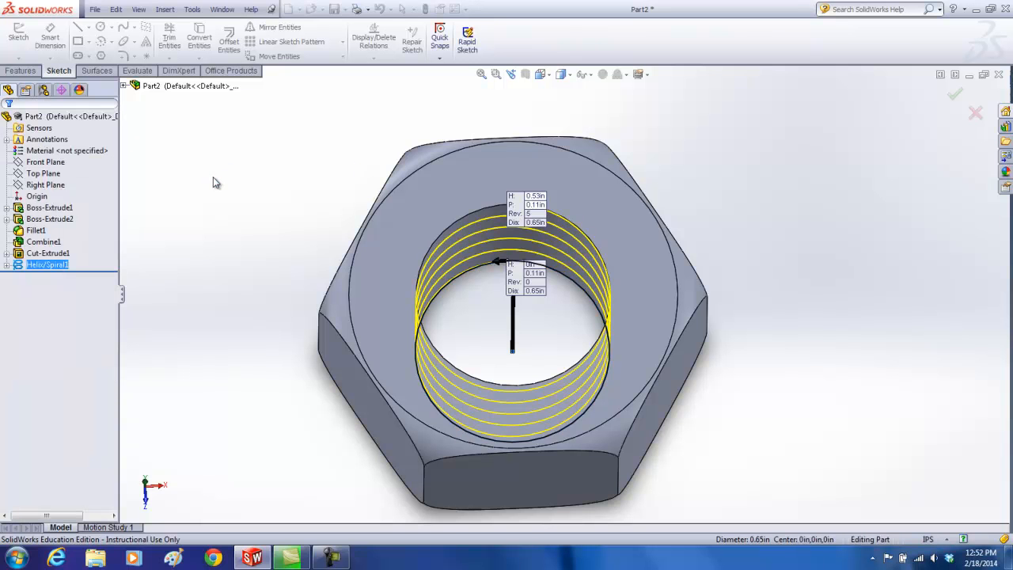
middle_drag(191, 242, 113, 161)
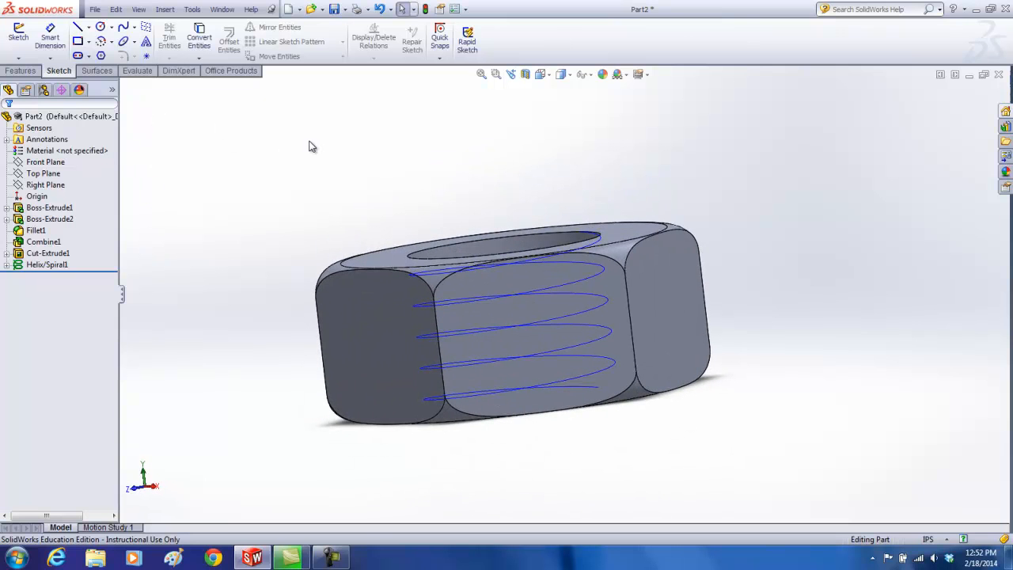
Create a reference plane from the helix curve and its end point at the bottom of the nut
mouse_move(311, 147)
middle_down()
mouse_move(301, 147)
mouse_move(311, 153)
middle_up()
scroll(633, 412, down, 2)
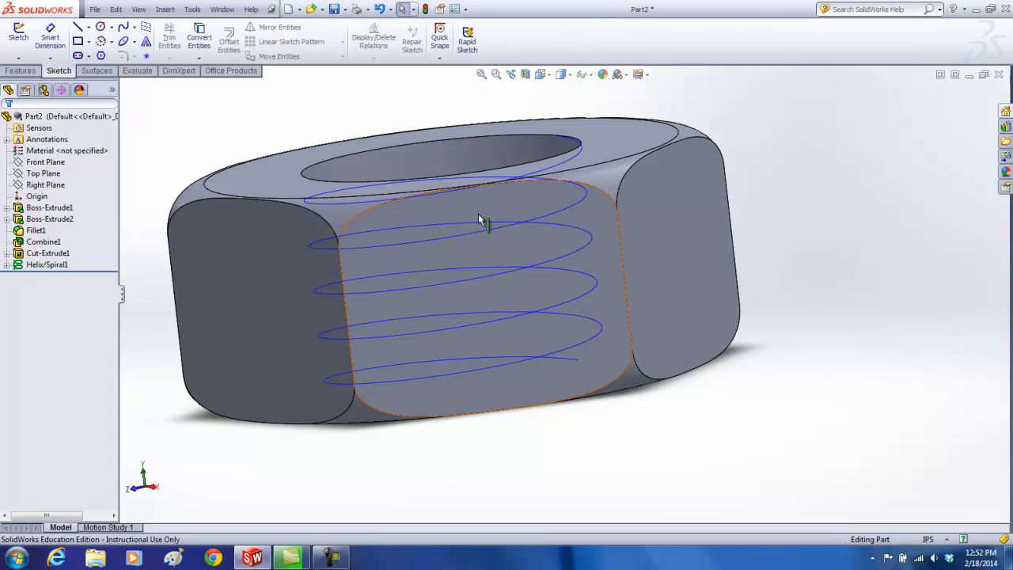
click(20, 72)
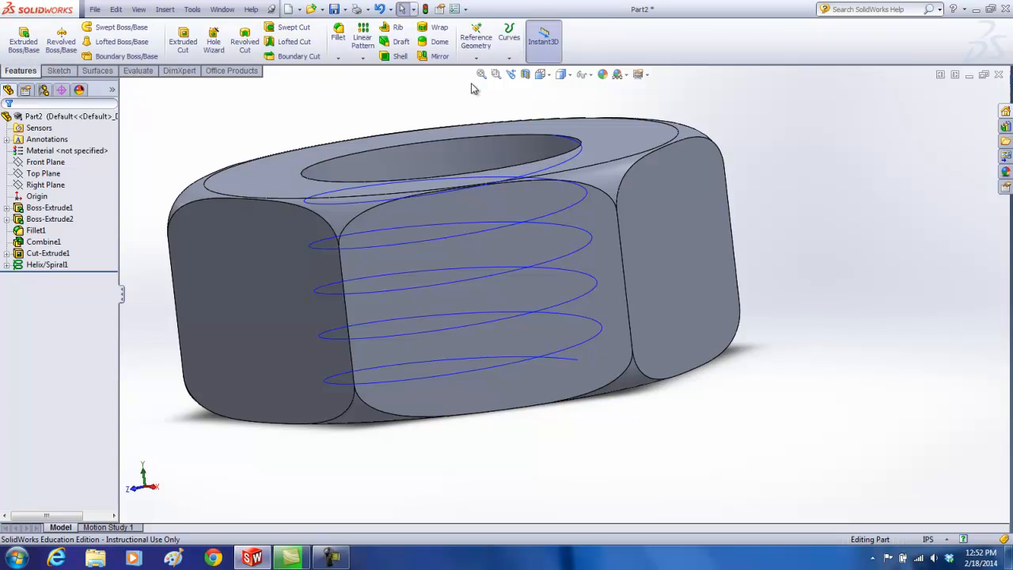
click(476, 39)
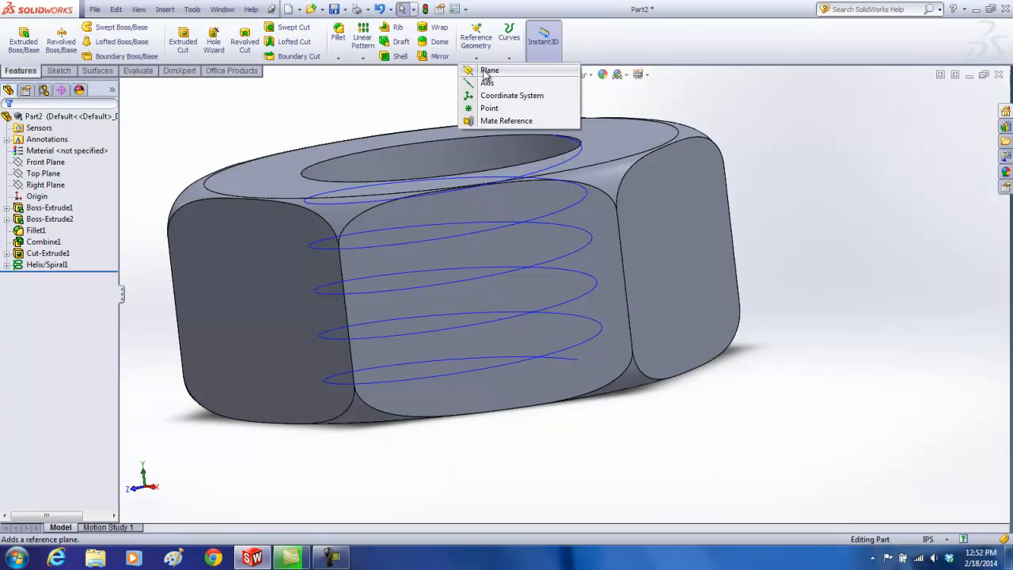
click(487, 71)
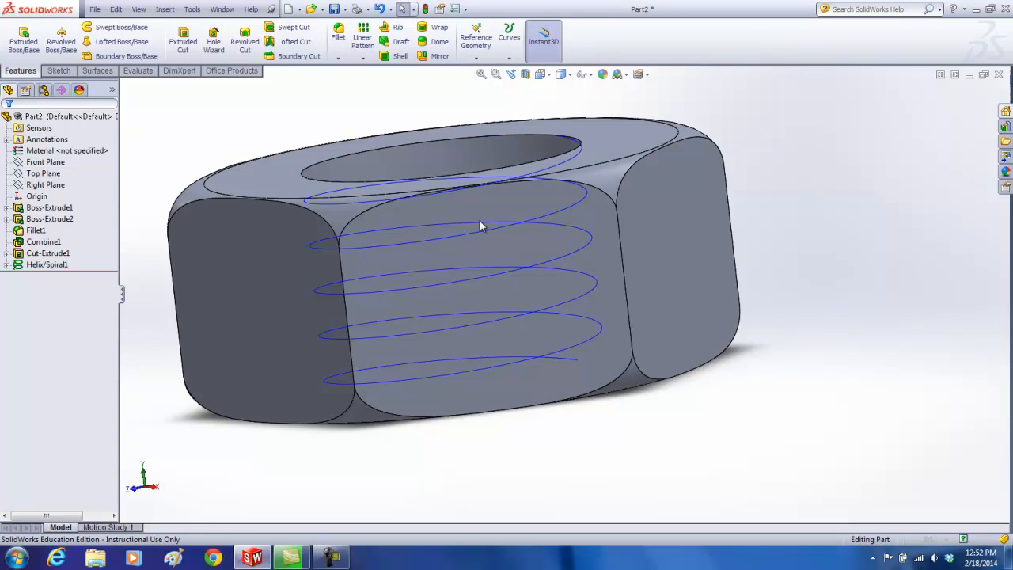
click(525, 359)
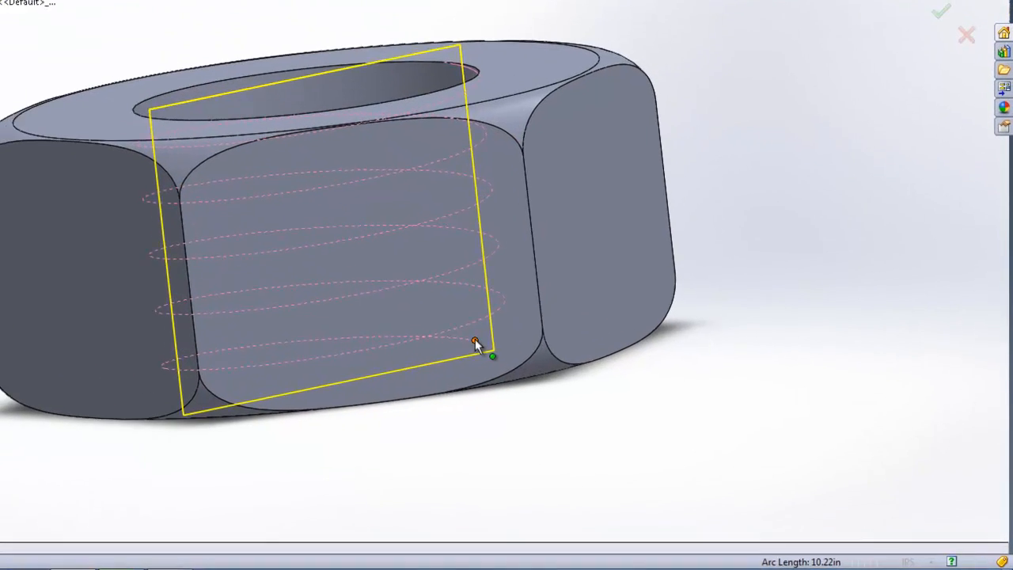
click(577, 358)
middle_drag(746, 389, 598, 413)
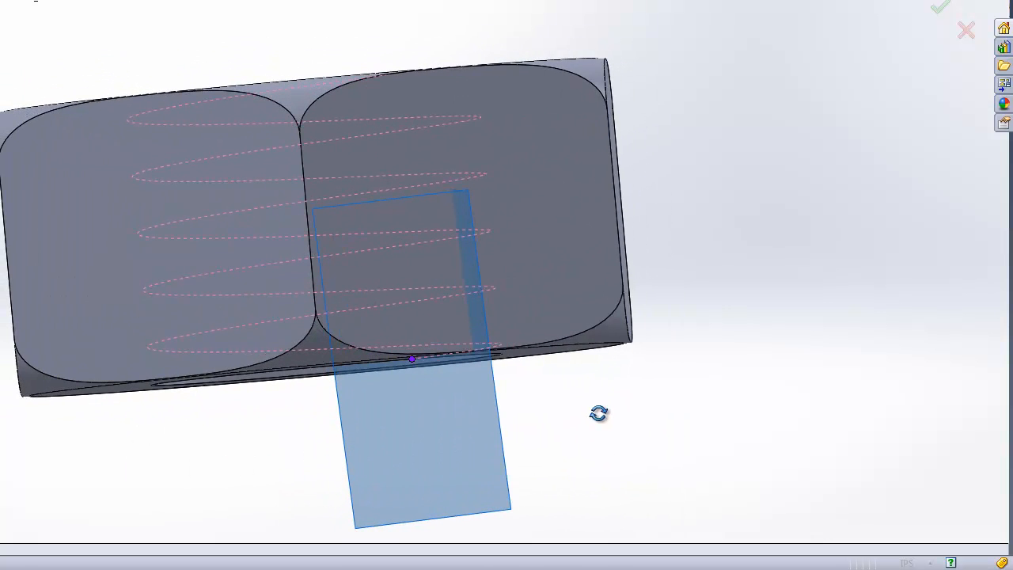
click(939, 10)
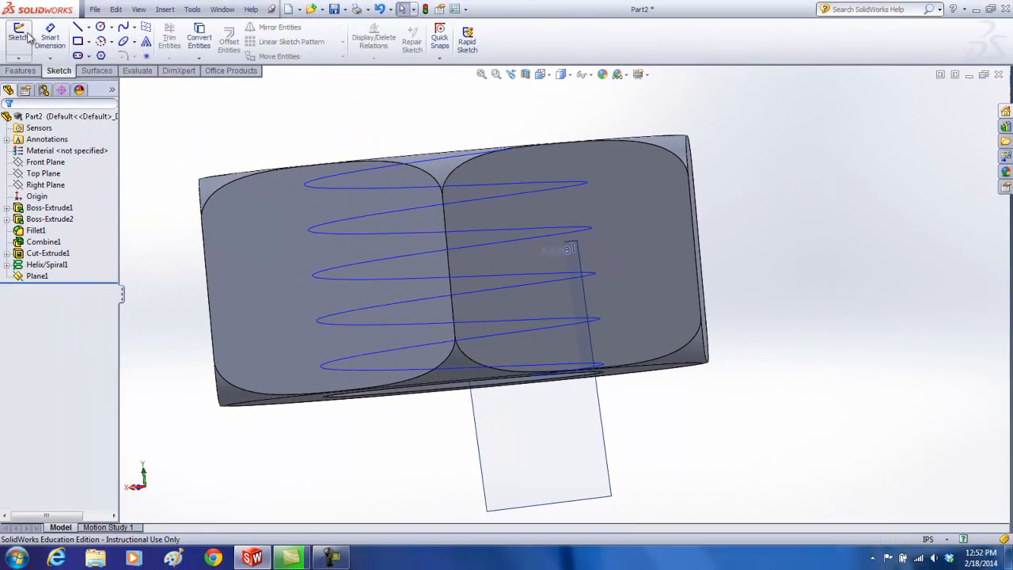
Start a sketch on the new reference plane at the helix end and view it face-on
click(28, 35)
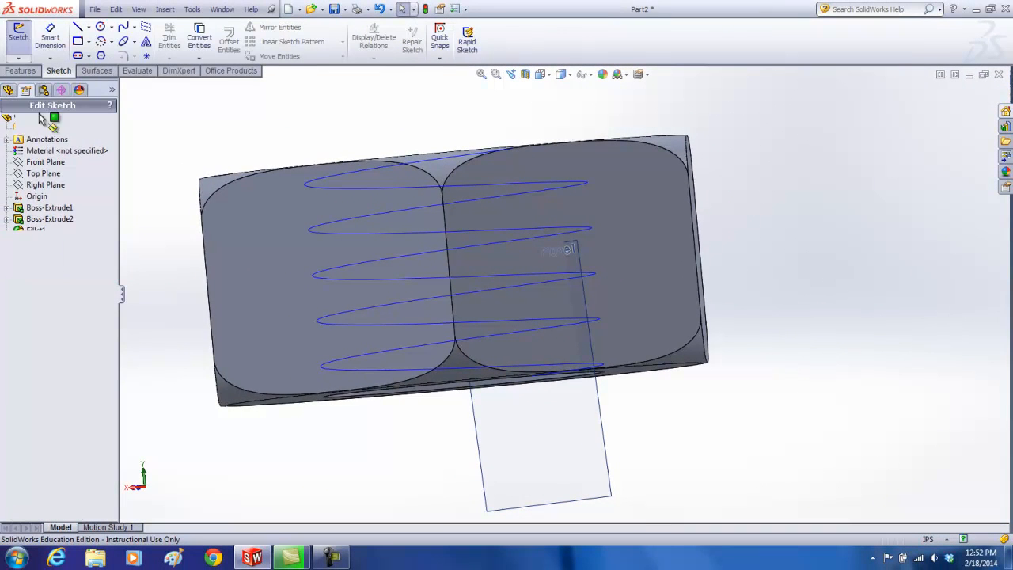
click(484, 484)
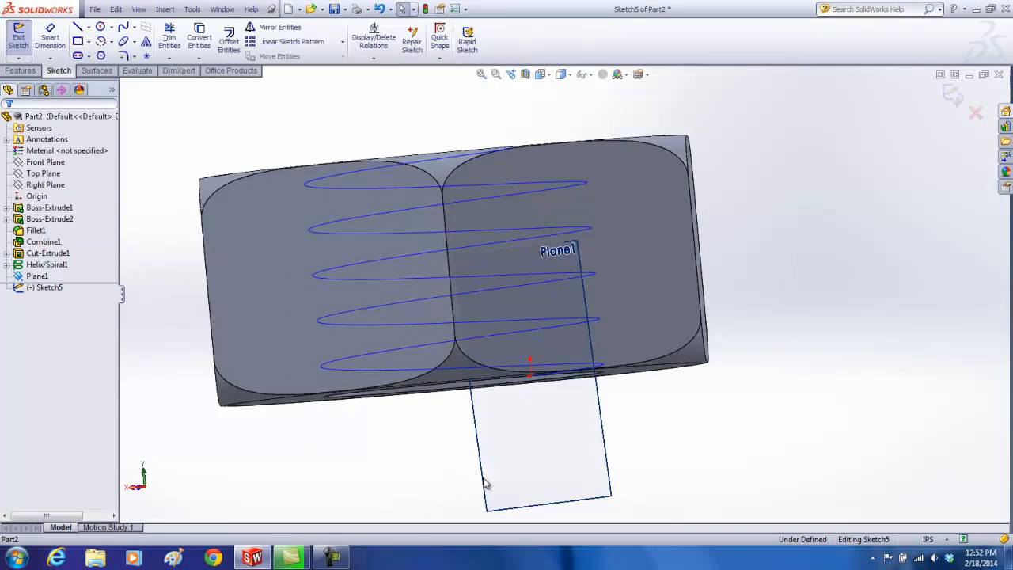
click(551, 77)
click(606, 140)
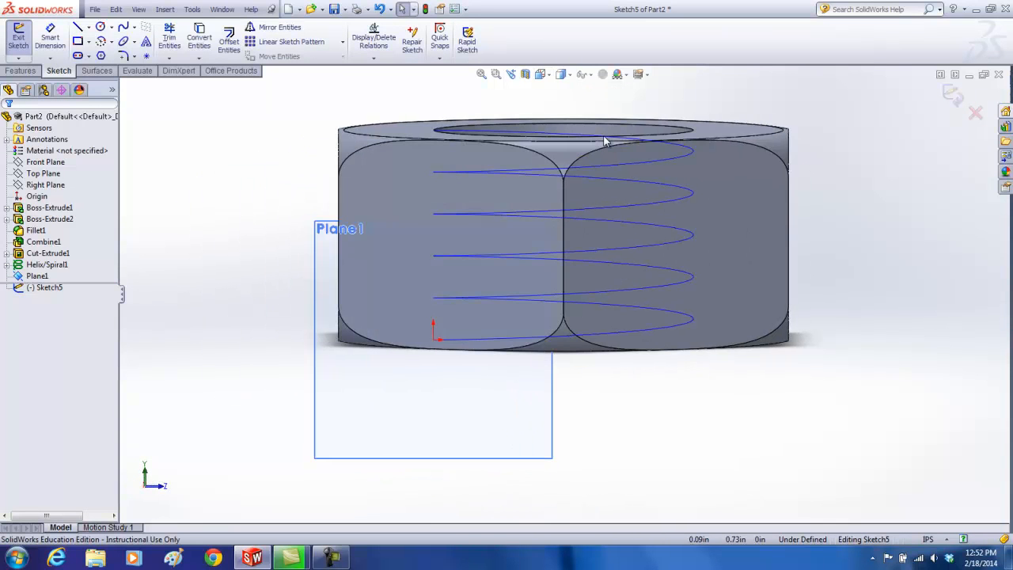
Sketch a horizontal centerline about 0.05 in long just below the nut, near the start of the helix
scroll(427, 380, down, 8)
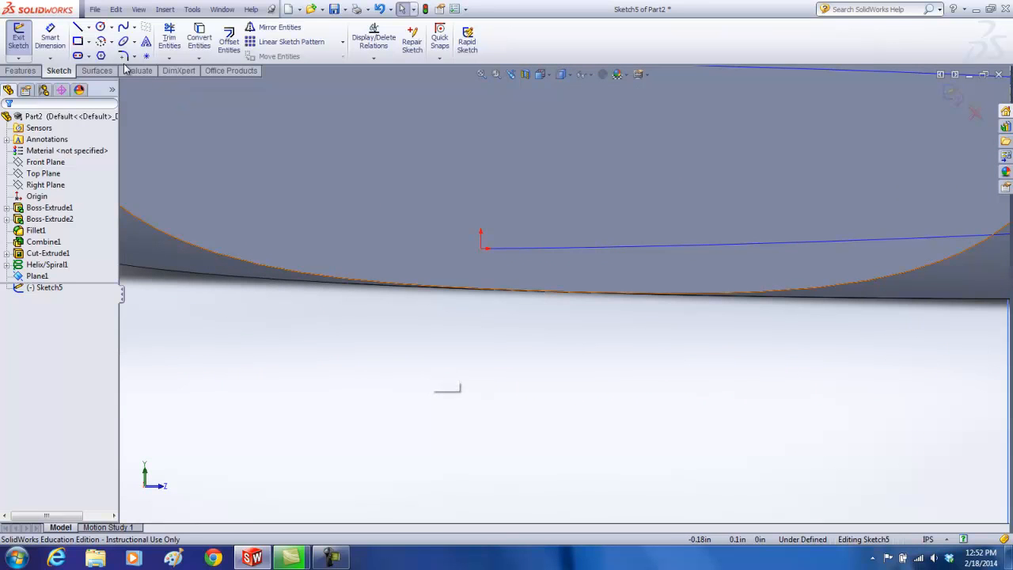
click(77, 29)
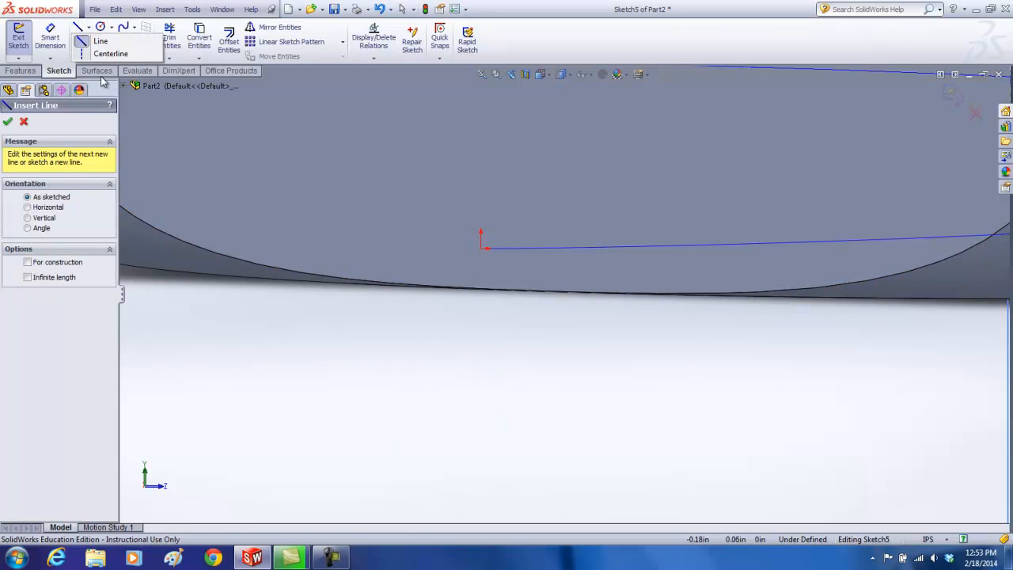
click(100, 42)
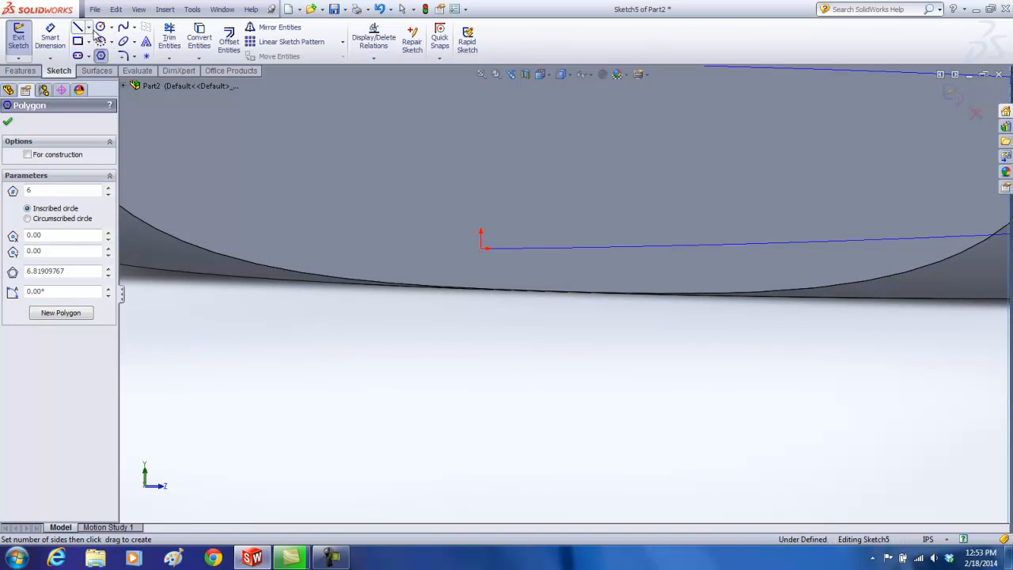
click(88, 27)
click(107, 54)
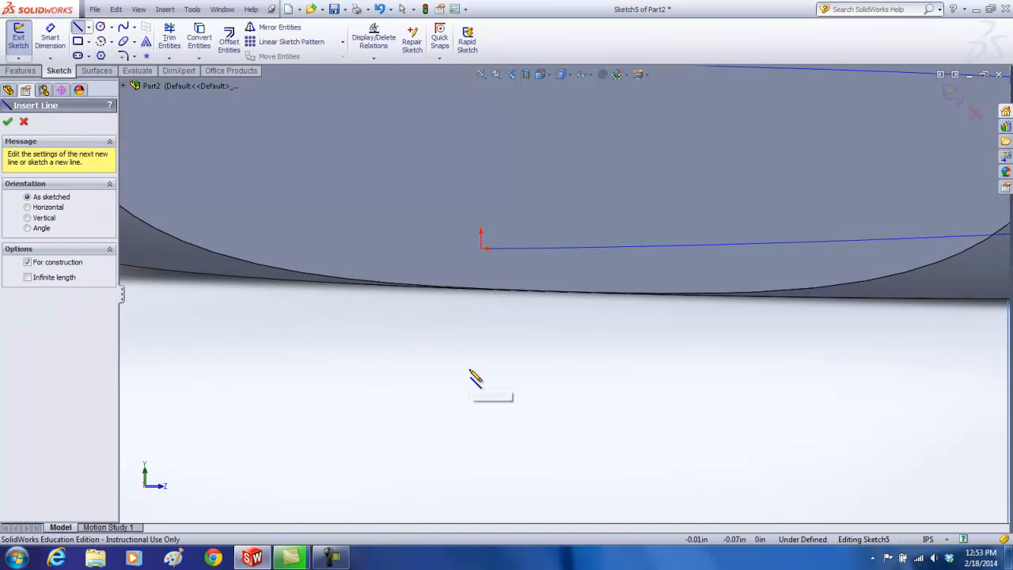
click(469, 369)
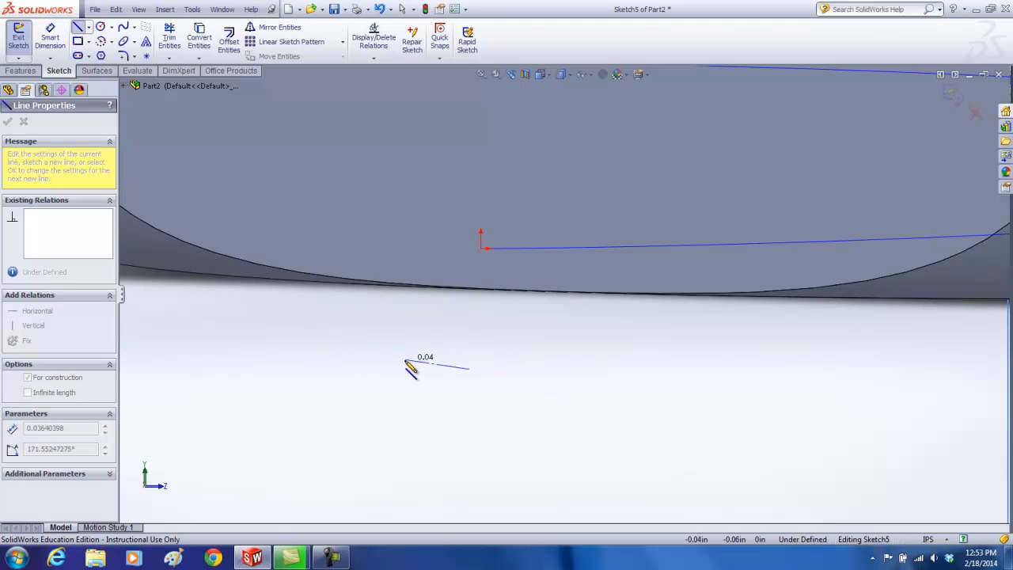
click(376, 369)
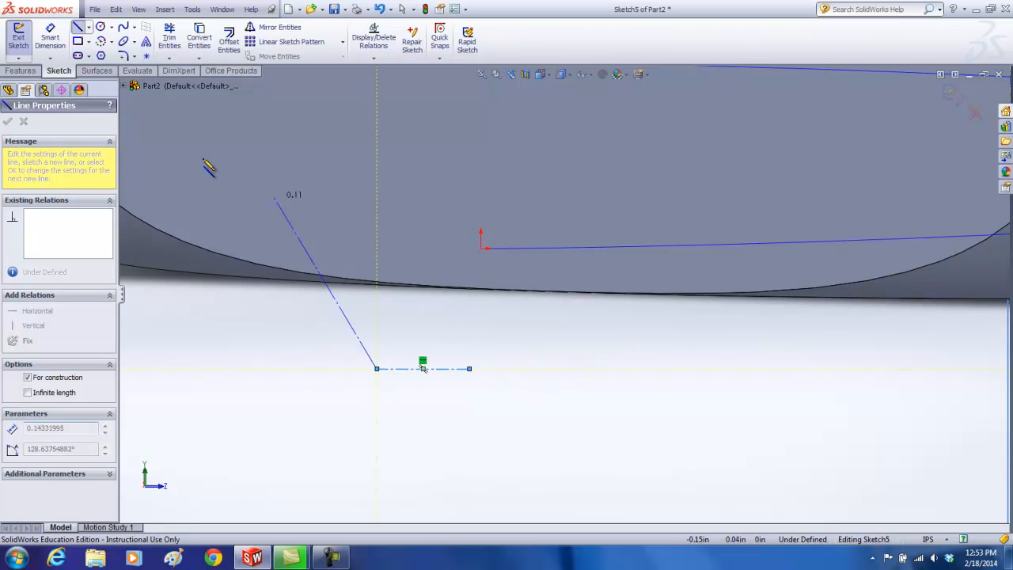
Dimension the horizontal centerline's length as 0.094 in
click(50, 38)
click(403, 372)
click(410, 423)
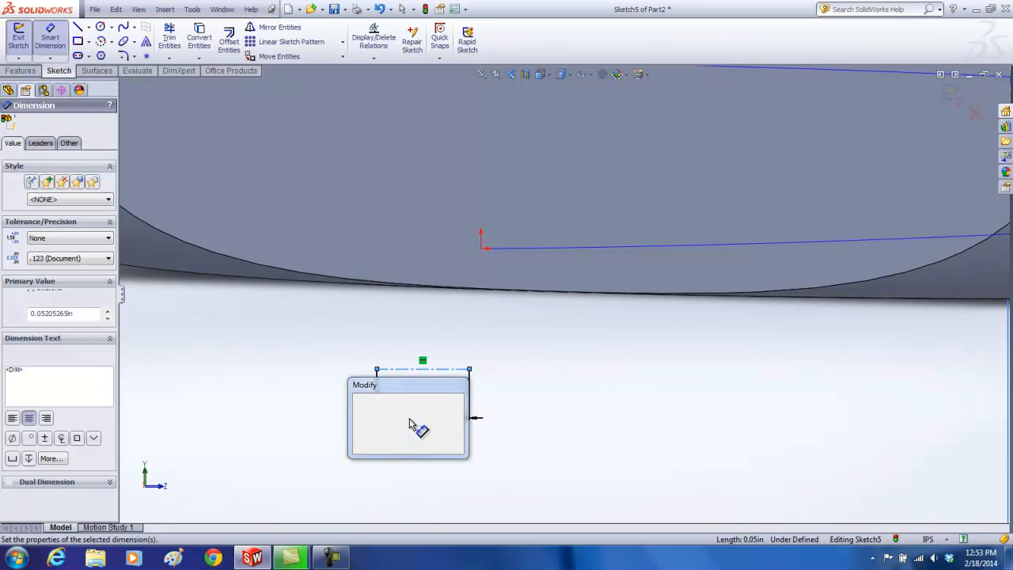
text(.0)
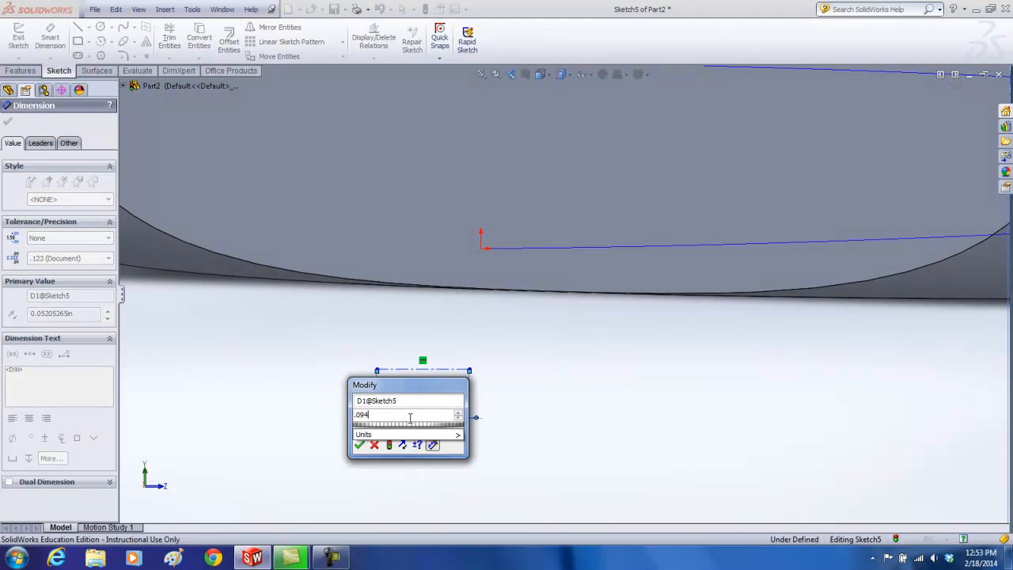
text(94)
key(Return)
Draw a closed triangle with its tip on the centerline's outer end and a vertical base through the other end
click(77, 28)
mouse_move(377, 370)
mouse_down()
mouse_move(556, 320)
mouse_move(542, 316)
mouse_up()
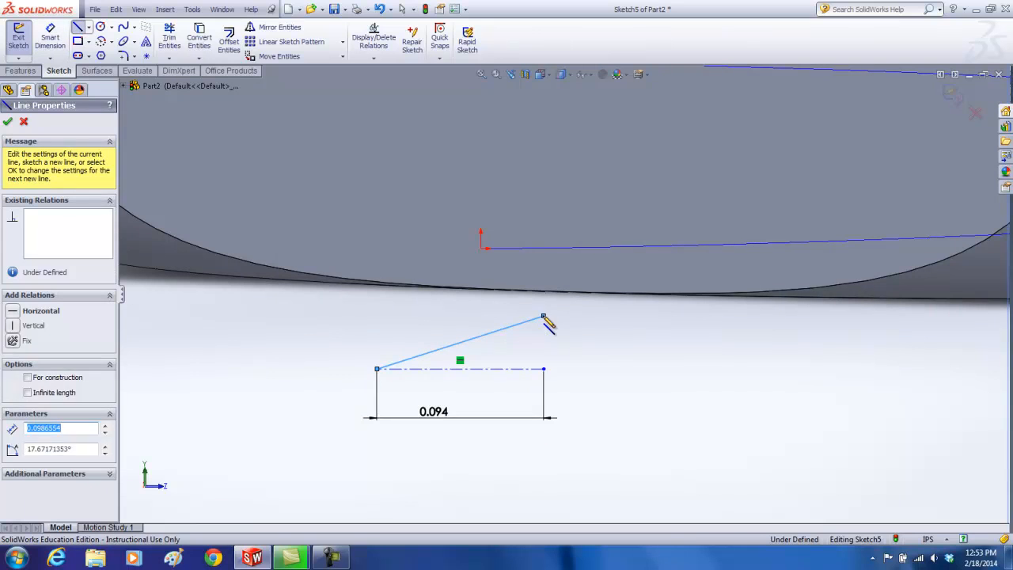
click(543, 454)
click(378, 370)
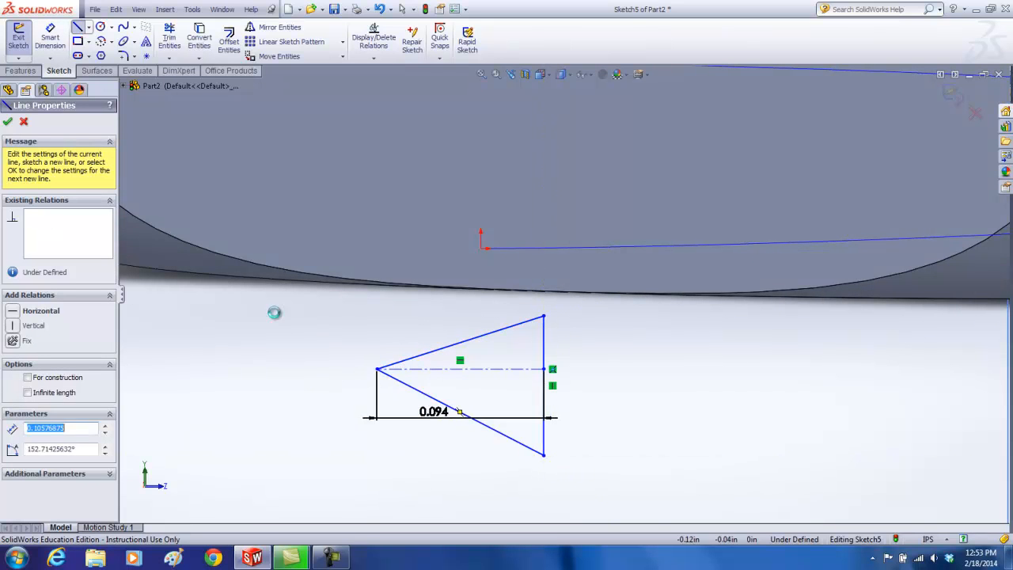
key(Escape)
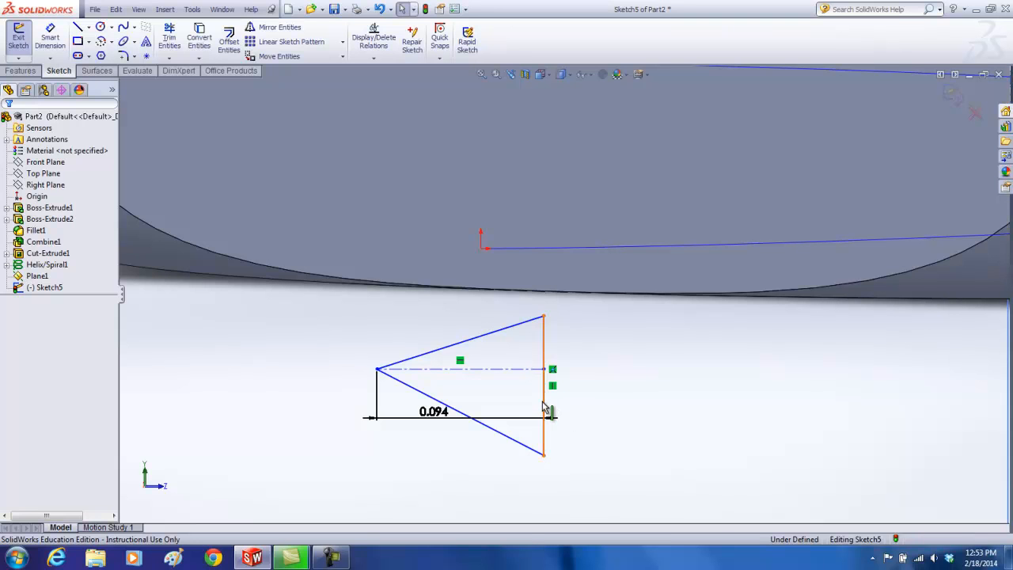
Make the midpoint of the triangle's vertical side coincident with the centerline's endpoint
click(545, 404)
right_click(546, 403)
click(591, 236)
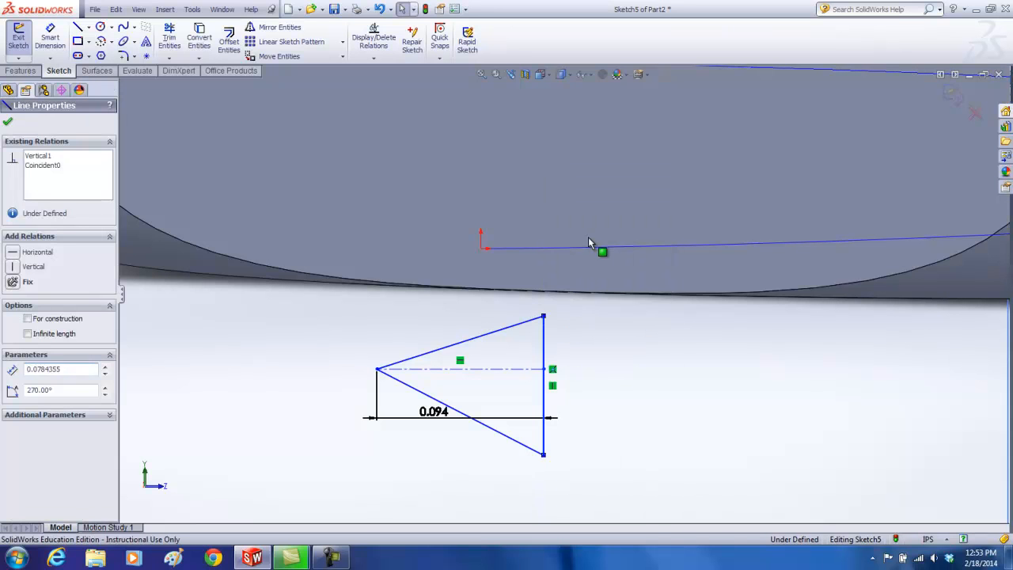
ctrl+click(545, 370)
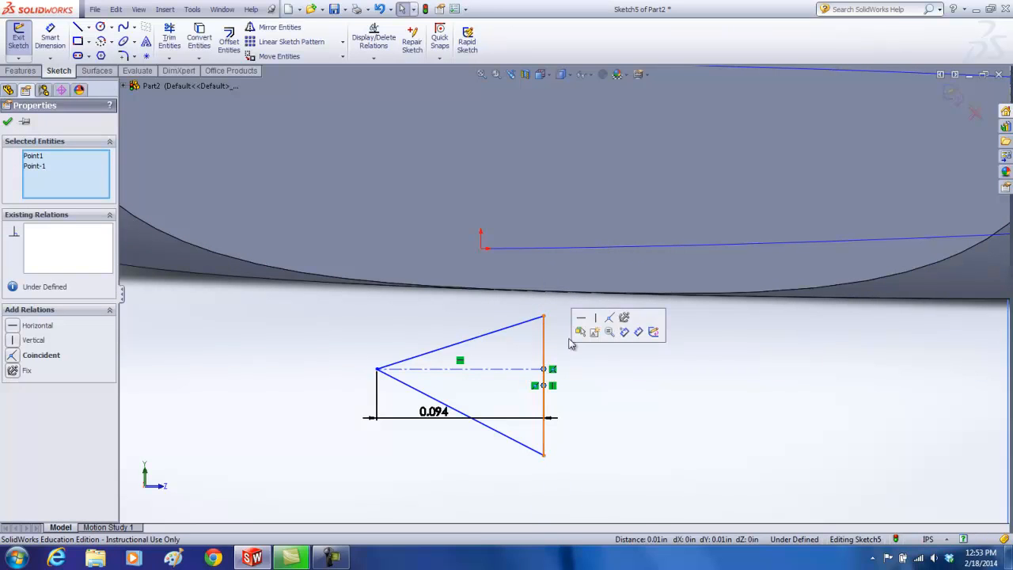
click(613, 325)
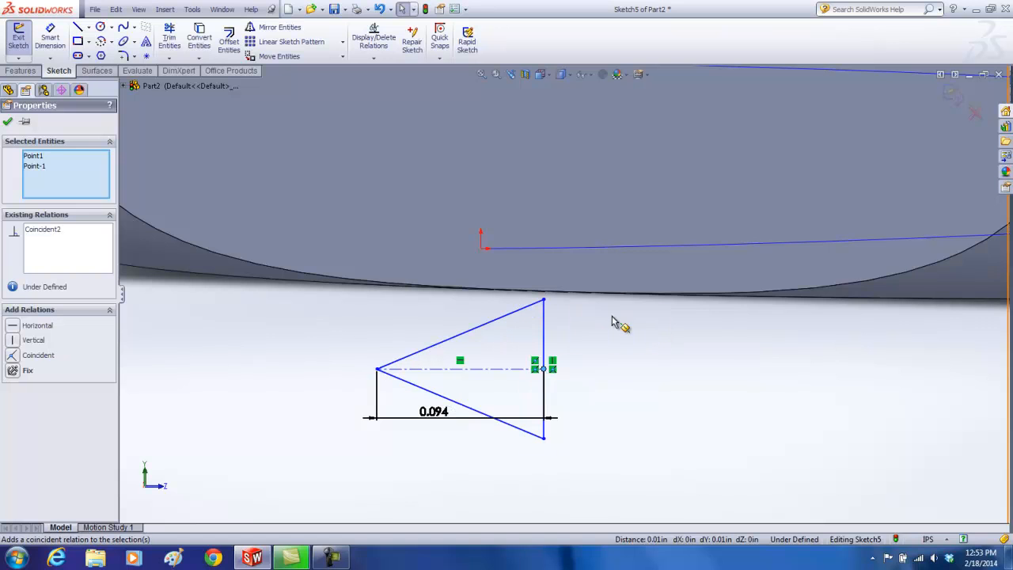
Dimension the angle between the triangle's two sloping sides as 45°
click(50, 37)
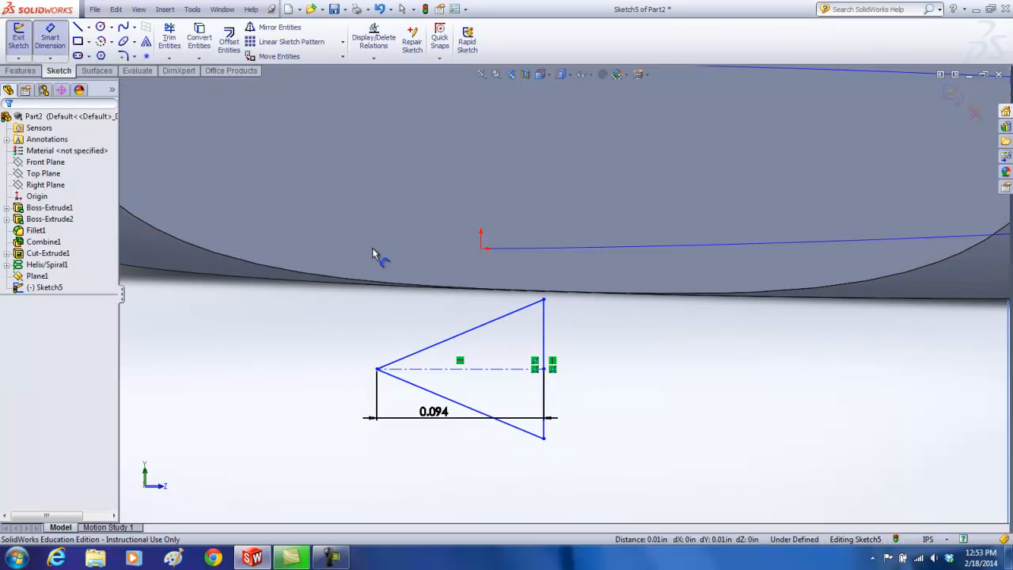
click(462, 336)
click(470, 408)
click(606, 374)
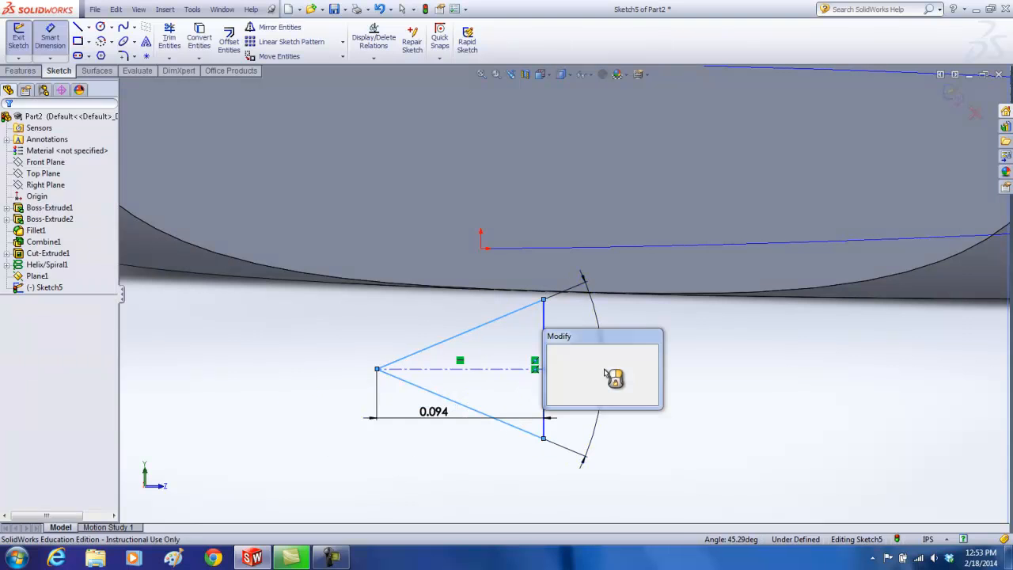
text(45)
key(Return)
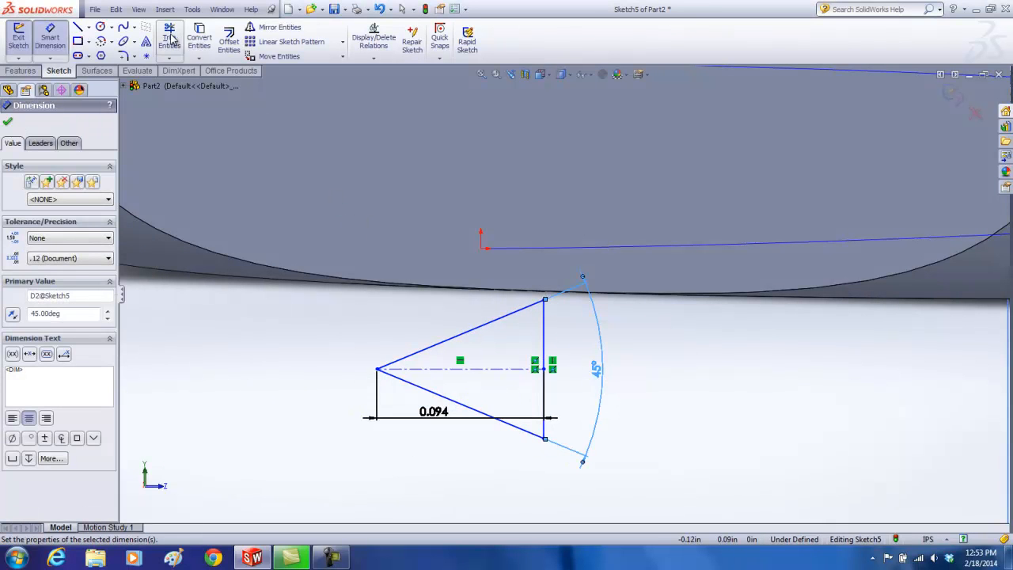
Round the triangle's tip between the two sloping sides with a 0.01 in sketch fillet
click(123, 56)
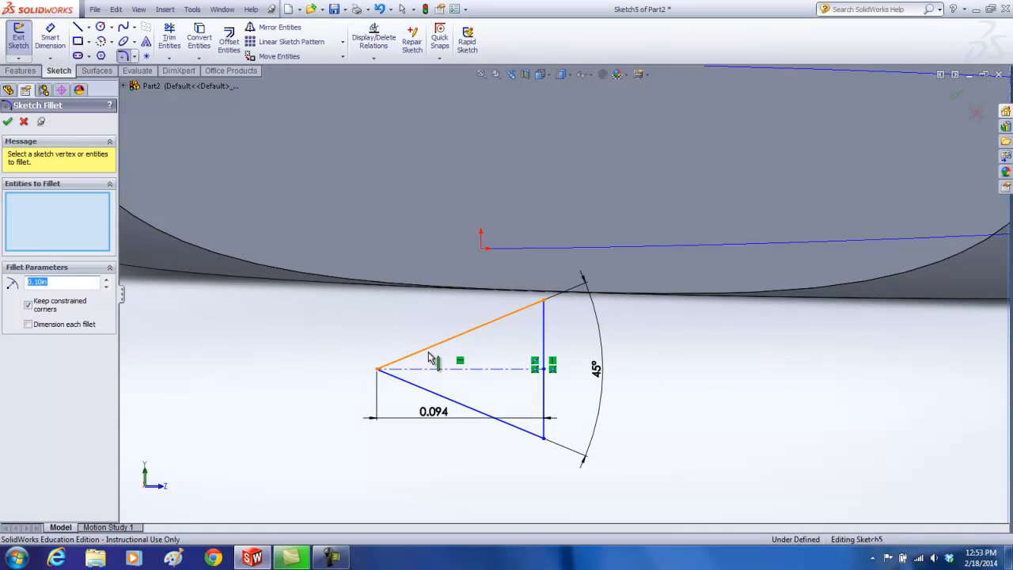
click(428, 358)
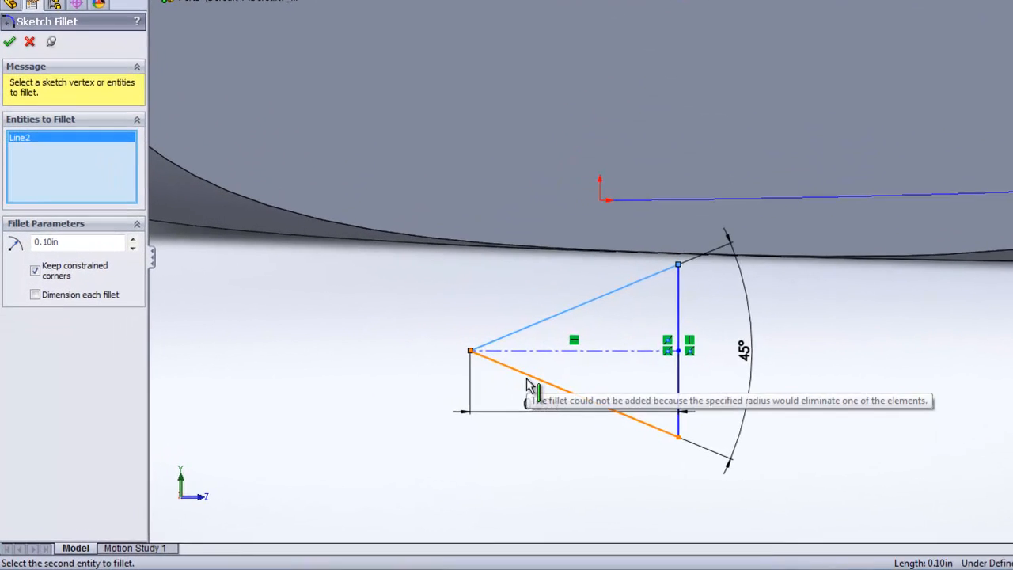
click(523, 383)
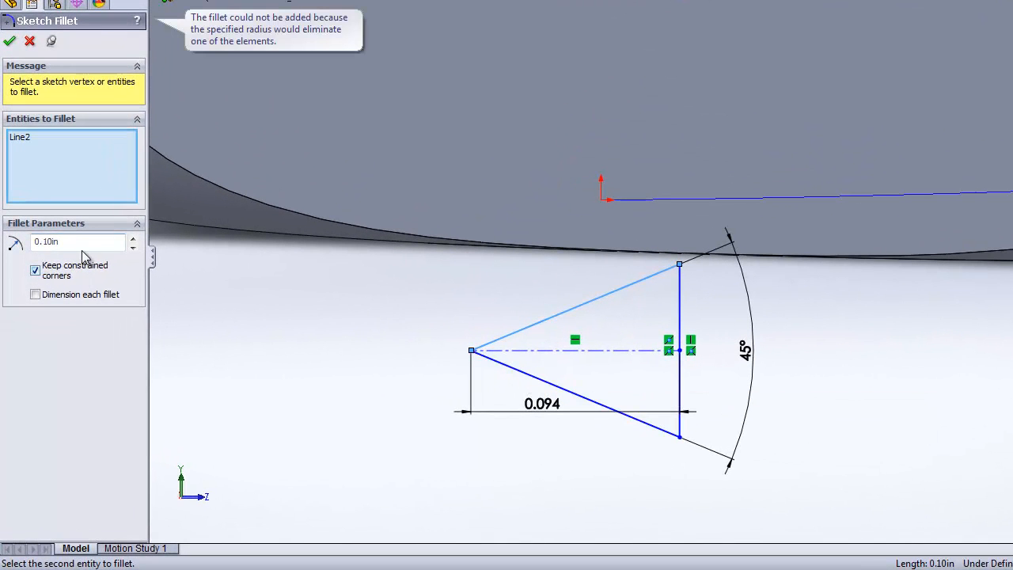
double_click(35, 243)
text(.01)
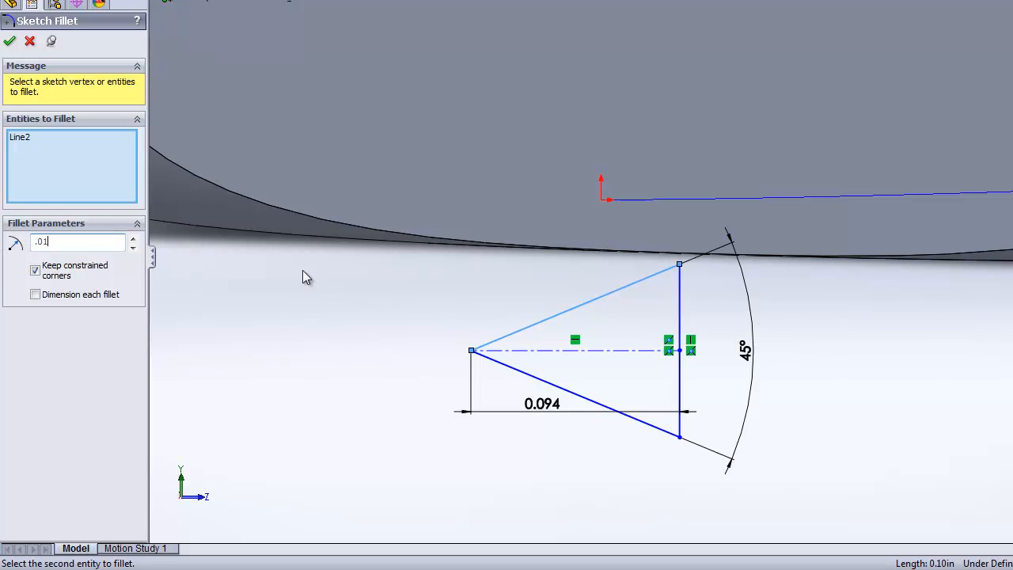
click(520, 369)
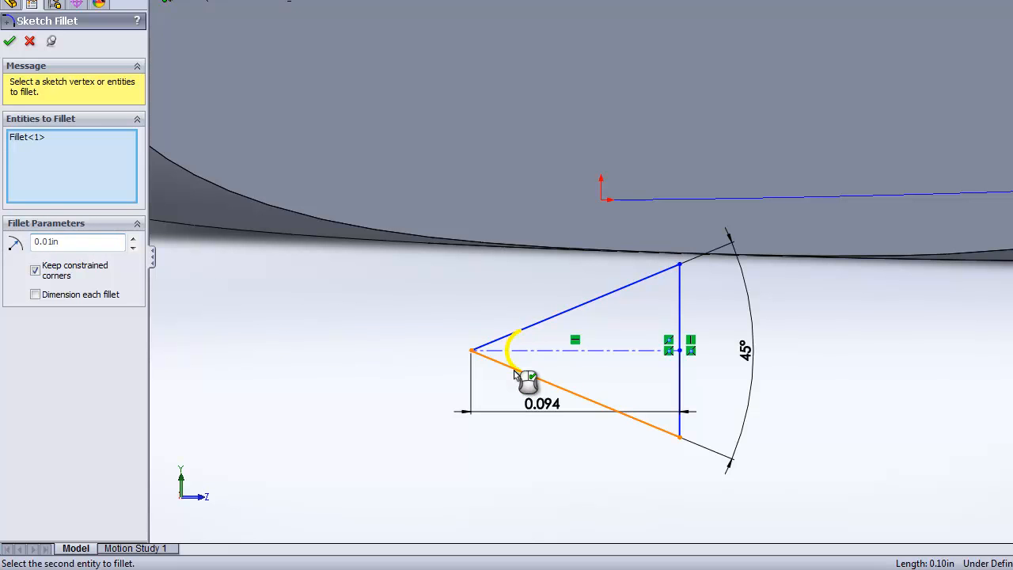
click(9, 41)
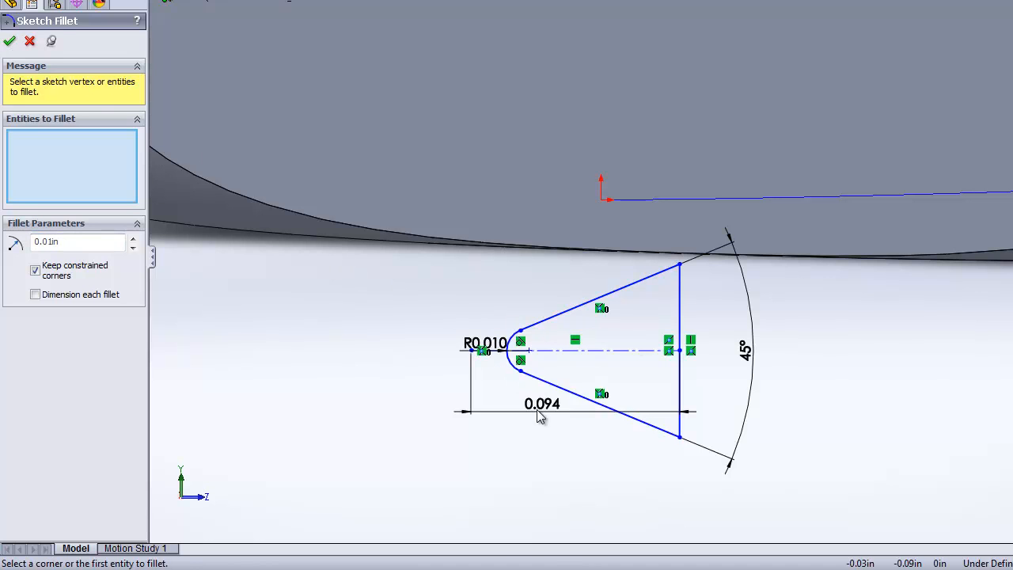
key(Escape)
Move the 0.094 length and R0.010 radius dimensions clear of the thread profile
drag(554, 413, 569, 472)
drag(509, 344, 475, 312)
click(823, 366)
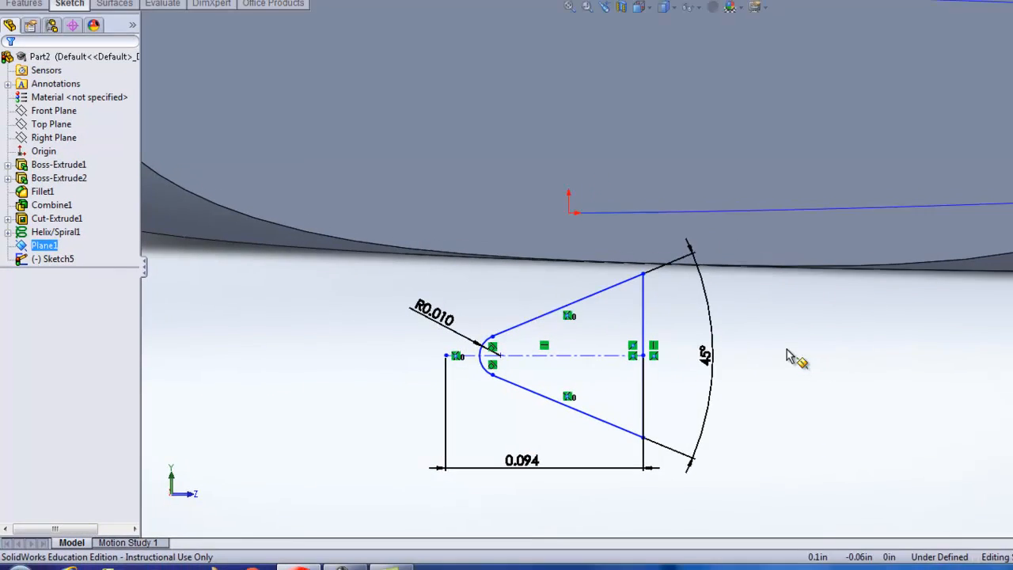
scroll(833, 344, down, 2)
scroll(833, 344, up, 3)
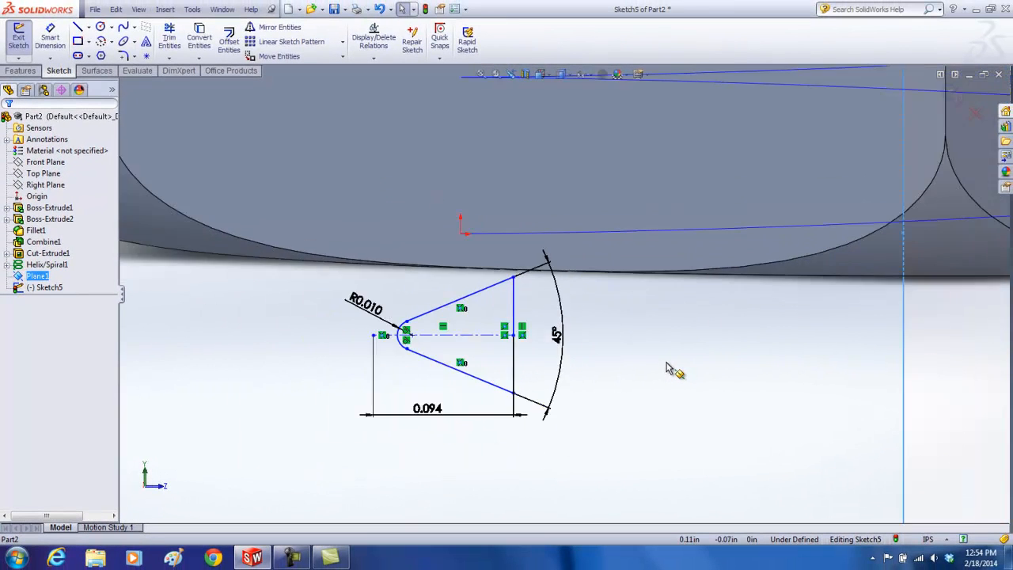
Add a pierce relation between the midpoint of the triangle's vertical side and the helix
scroll(667, 369, up, 3)
mouse_move(667, 369)
middle_down()
mouse_move(685, 385)
mouse_move(700, 372)
mouse_move(662, 371)
mouse_move(653, 343)
mouse_move(703, 405)
middle_up()
scroll(712, 400, down, 4)
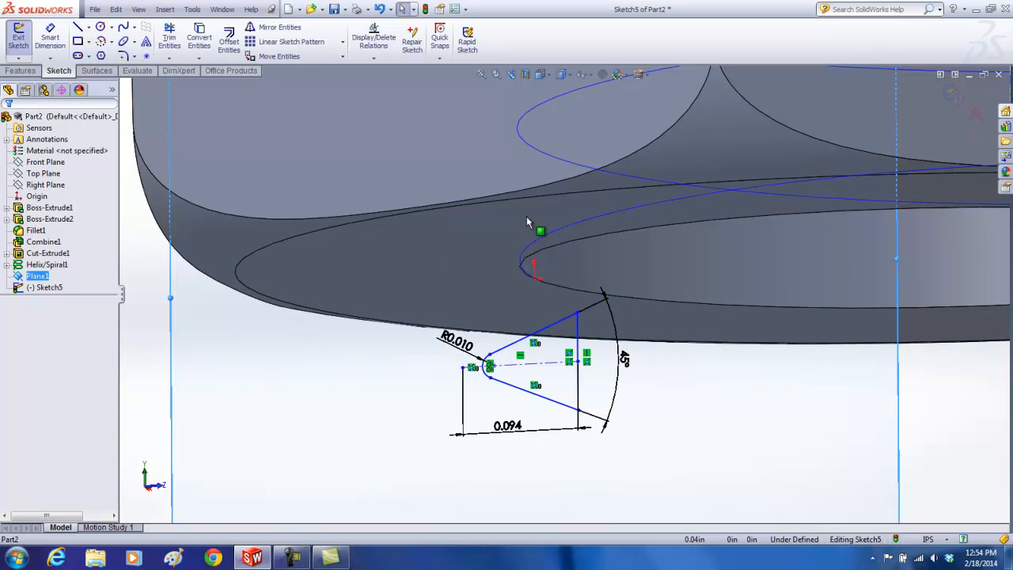
scroll(514, 299, down, 1)
key(F11)
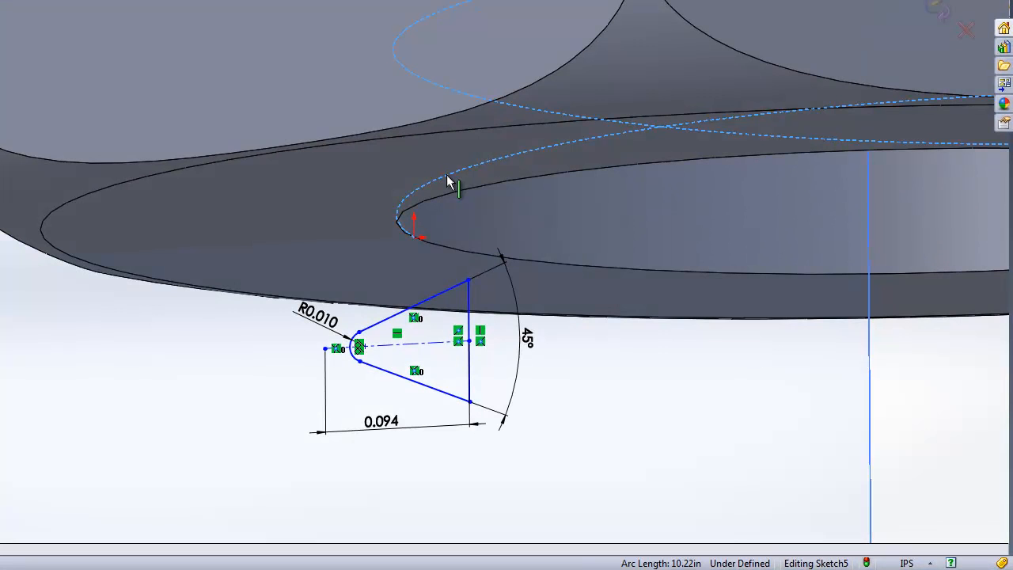
click(469, 342)
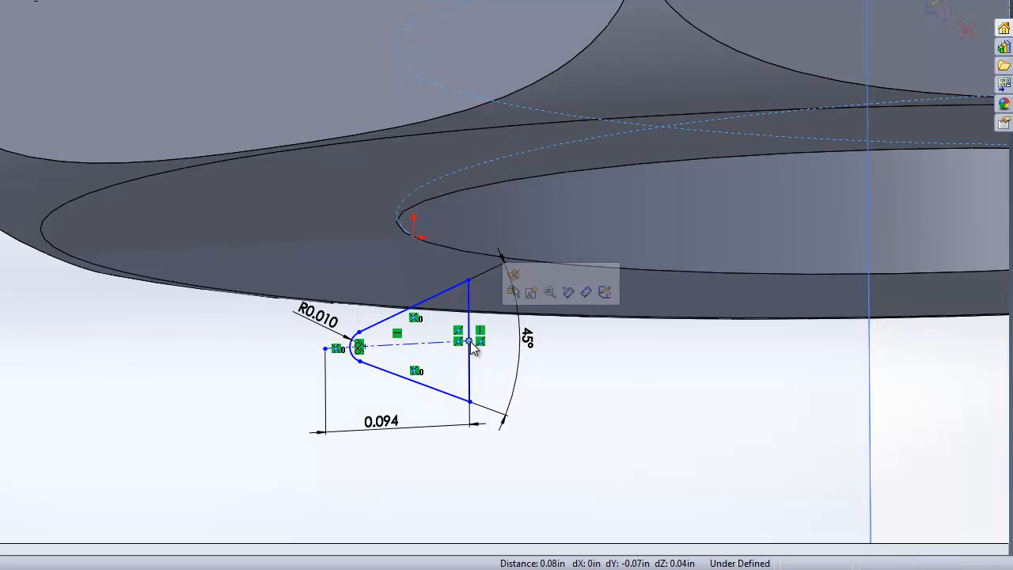
click(513, 275)
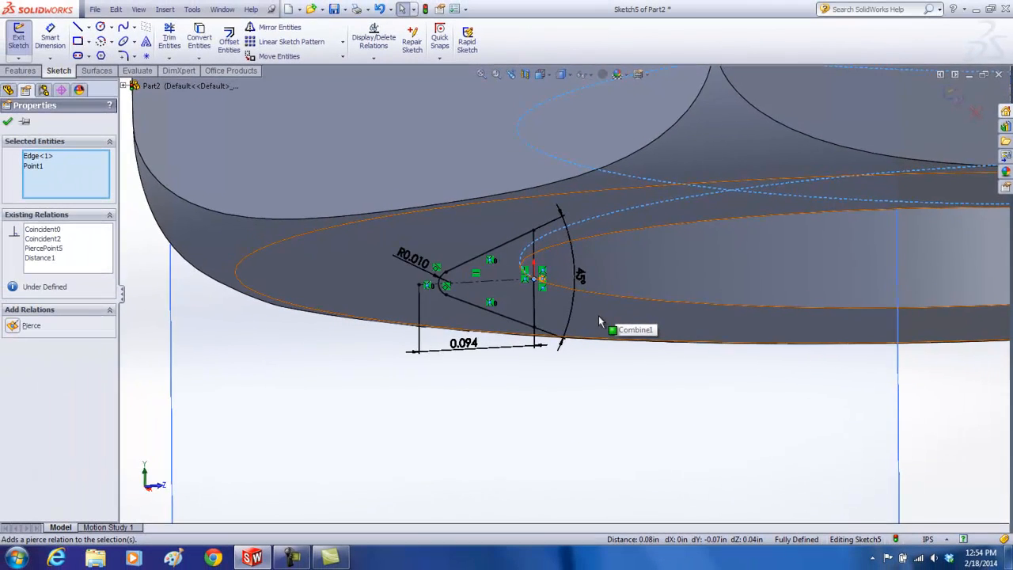
scroll(495, 283, down, 3)
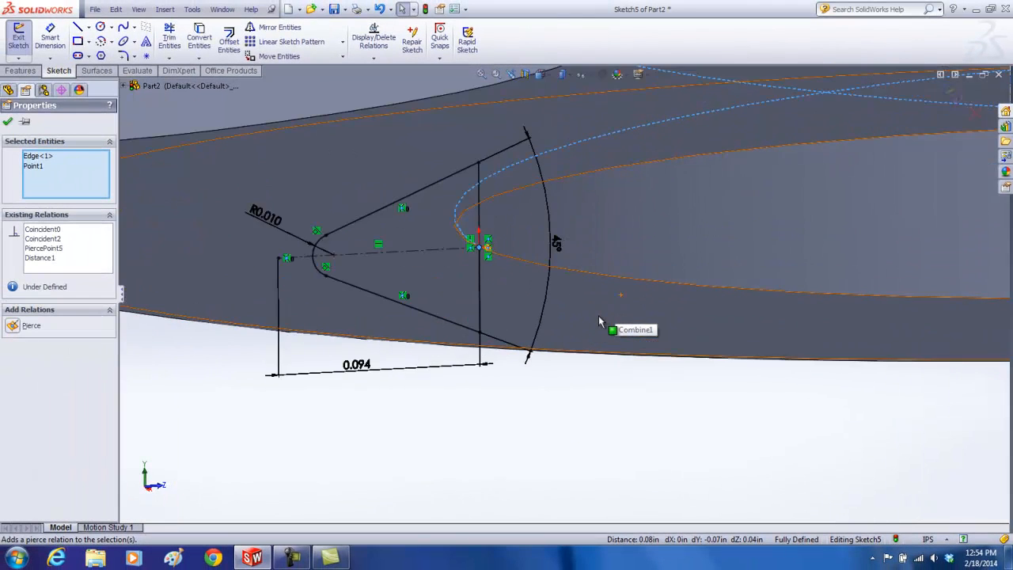
Finish the thread profile sketch and return to the part
scroll(598, 315, up, 10)
mouse_move(633, 310)
middle_down()
mouse_move(659, 352)
mouse_move(552, 339)
mouse_move(657, 329)
middle_up()
click(694, 336)
click(956, 96)
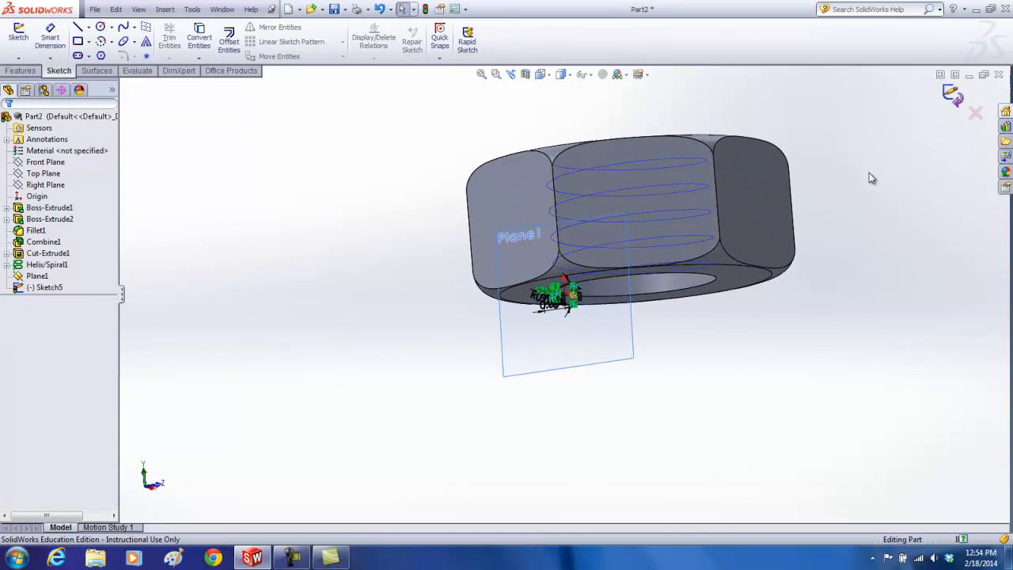
Set up a swept cut with the triangular sketch as profile and the helix as path
scroll(669, 324, down, 3)
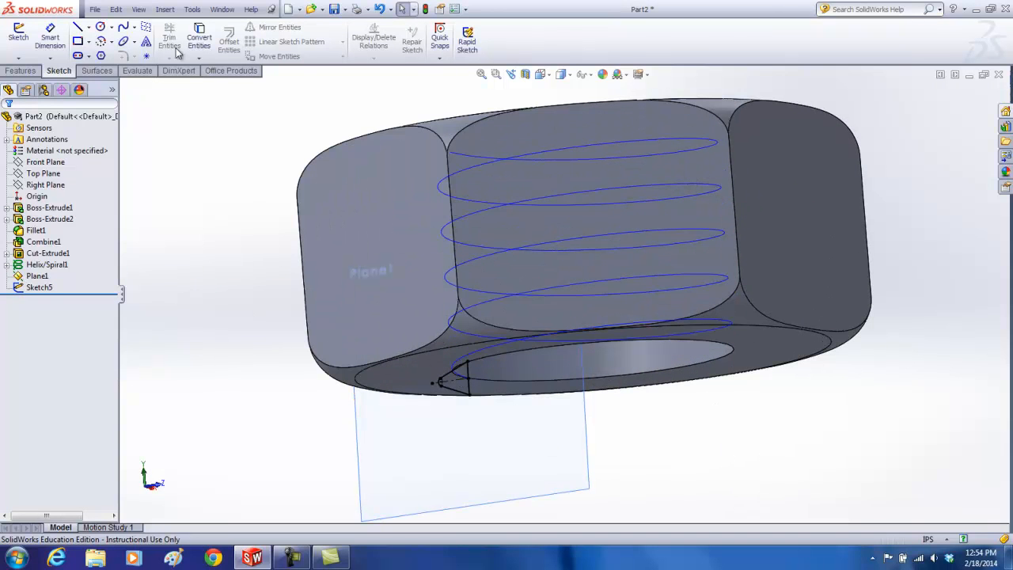
click(21, 70)
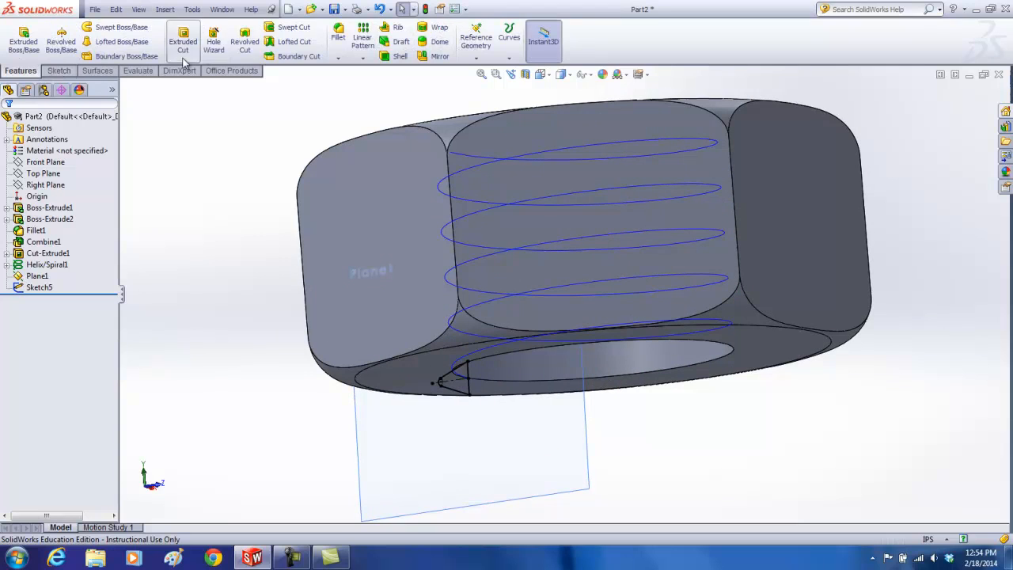
click(290, 31)
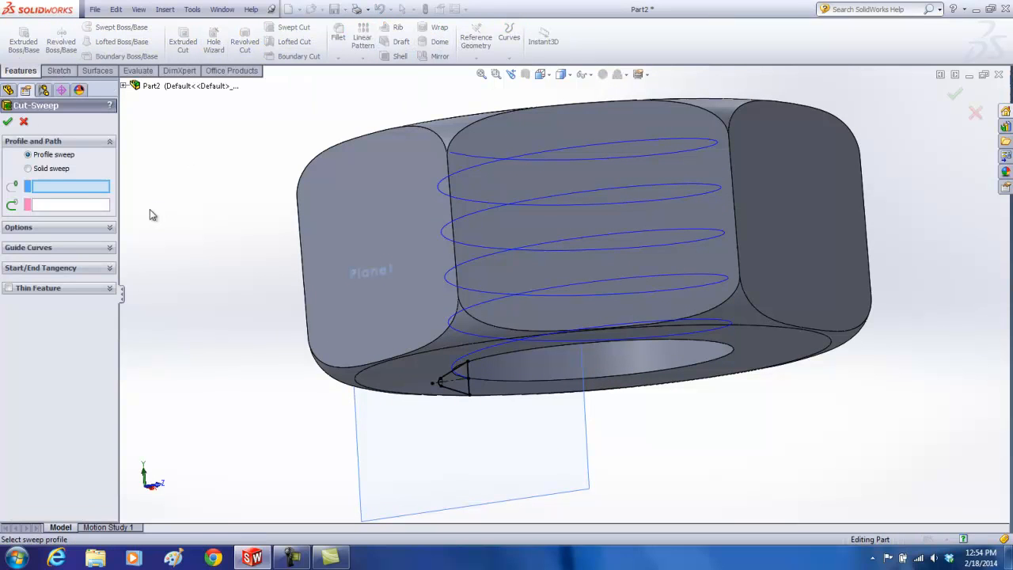
click(457, 398)
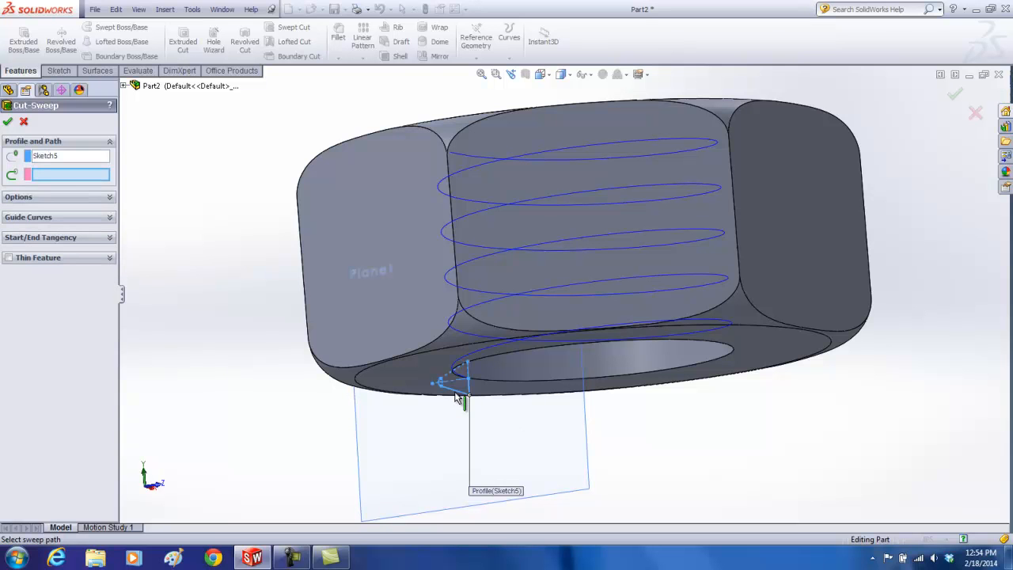
click(507, 298)
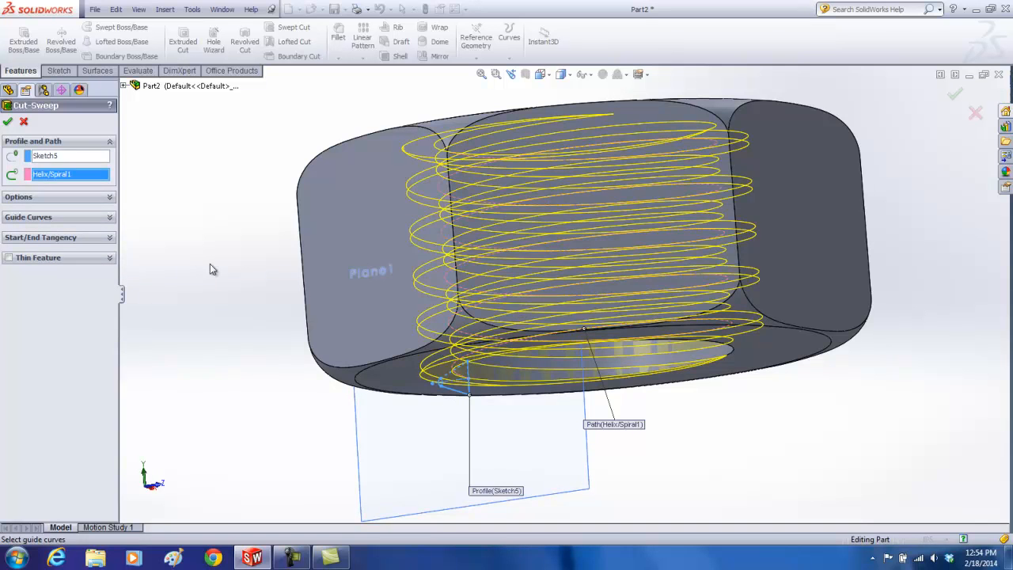
middle_drag(215, 178, 215, 215)
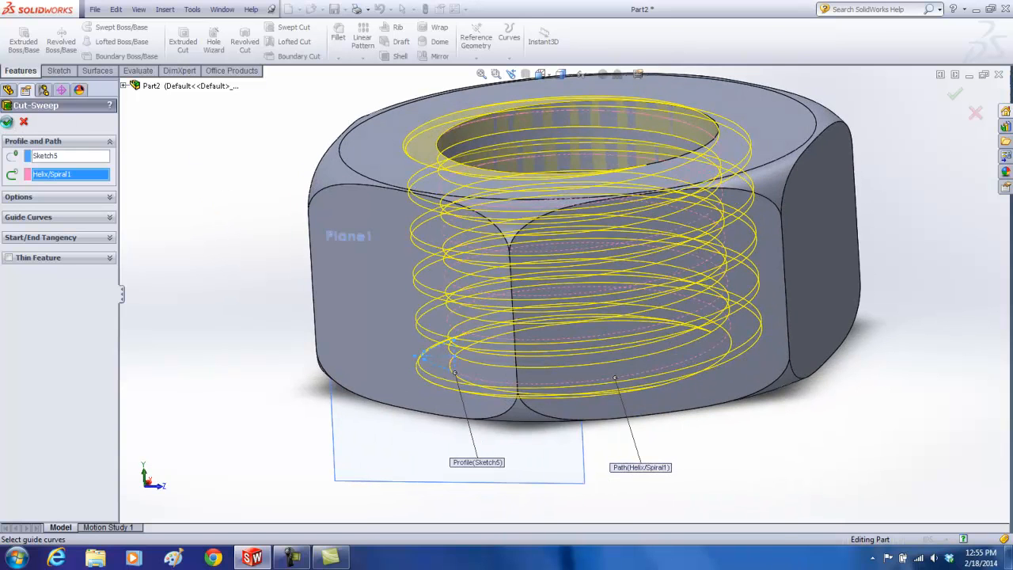
Apply the swept cut, keeping only Body 1 of the resulting bodies
click(7, 122)
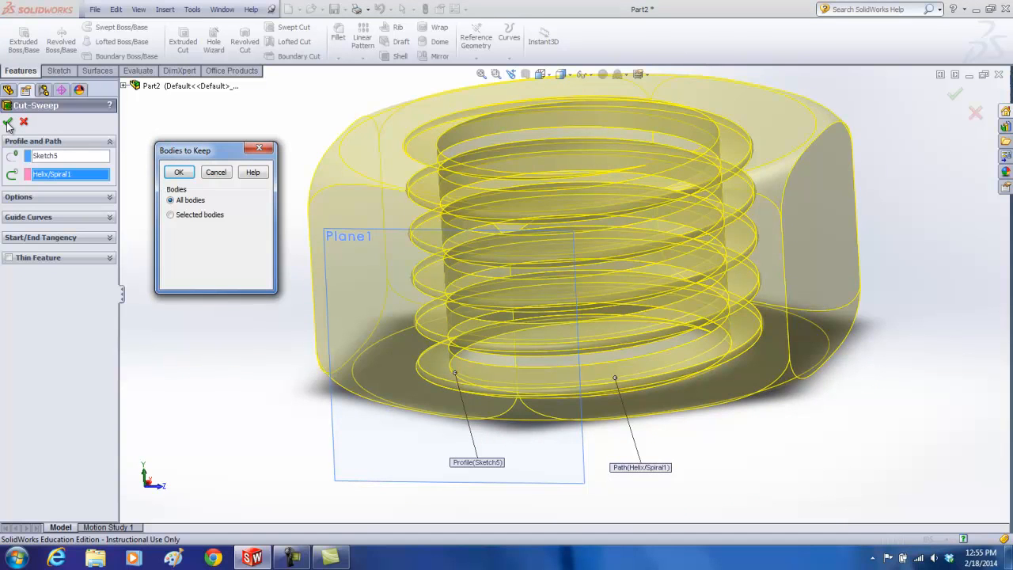
click(196, 216)
click(168, 233)
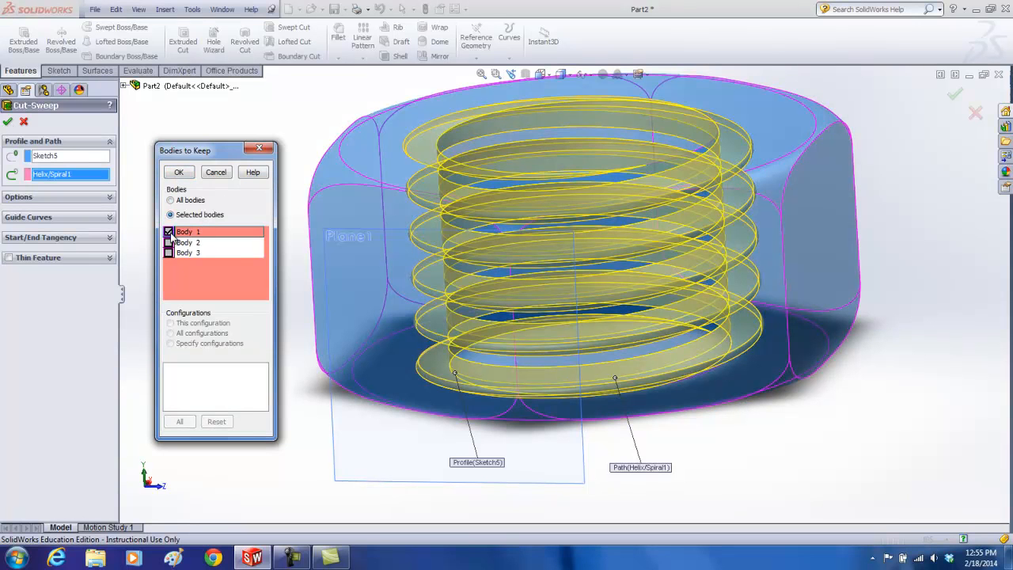
click(189, 174)
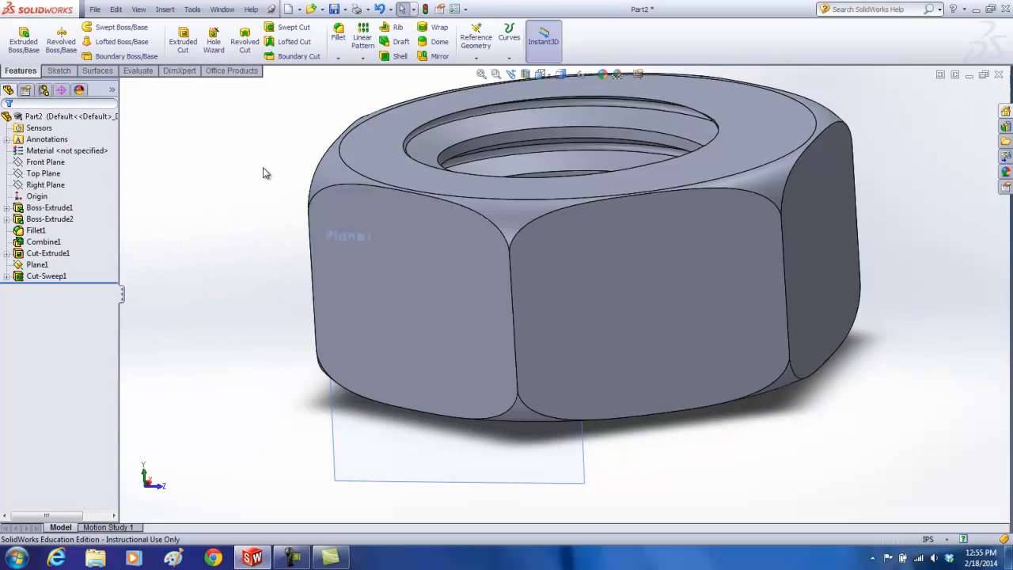
Examine the internal thread from the front with hidden lines visible, and return to the shaded-with-edges isometric view
middle_drag(264, 165, 384, 158)
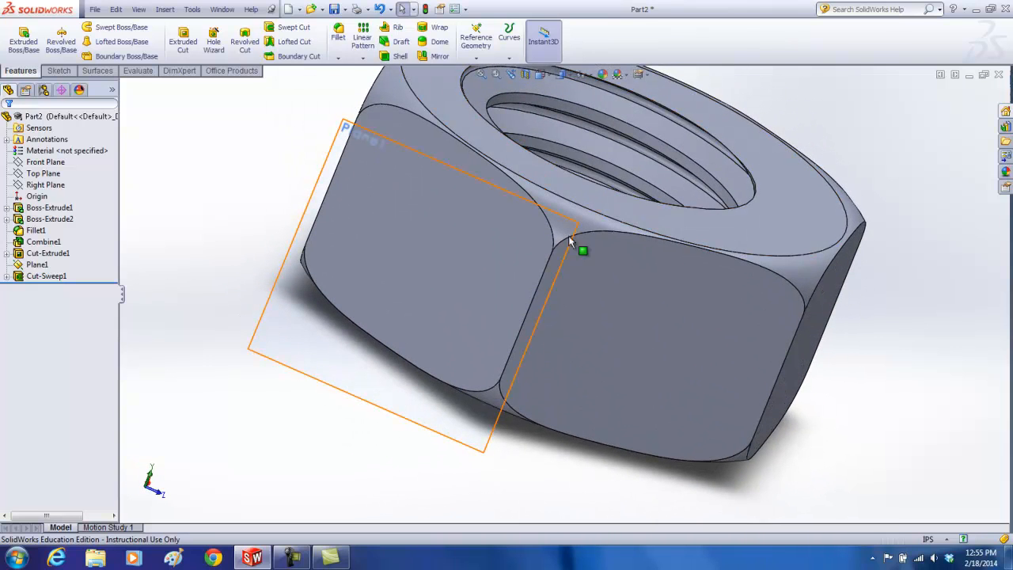
click(541, 74)
click(557, 119)
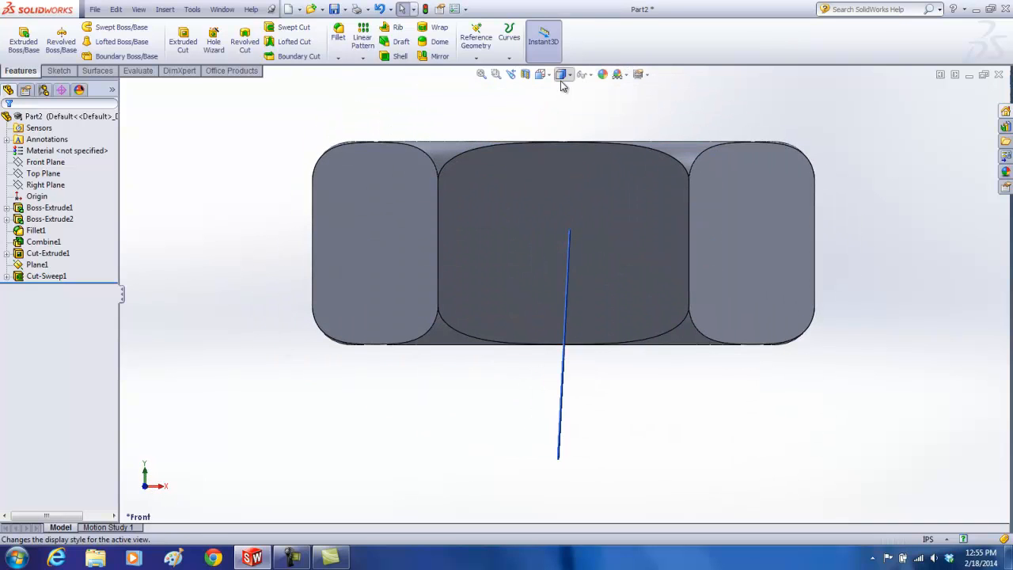
click(567, 74)
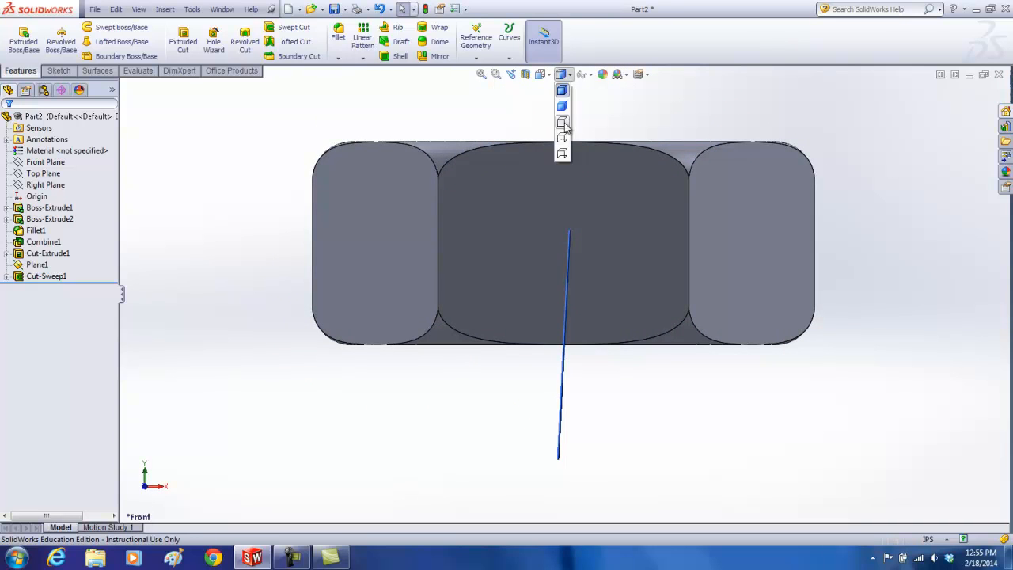
click(565, 141)
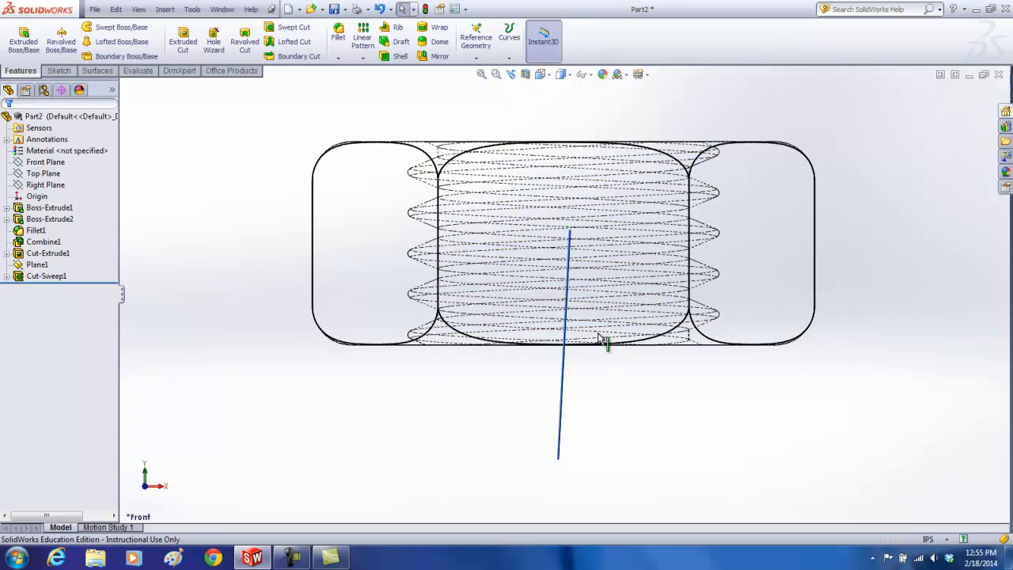
click(561, 73)
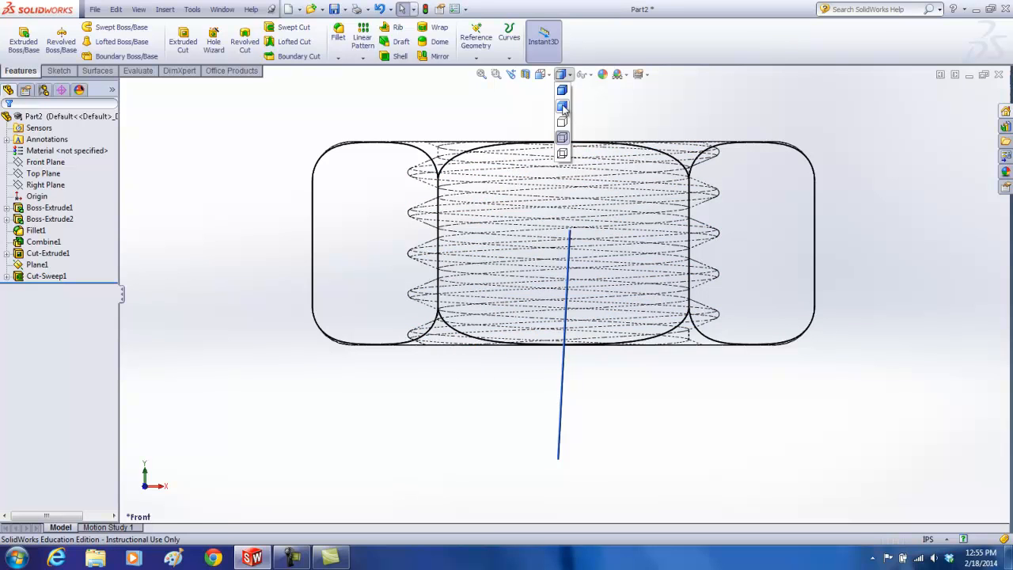
click(562, 93)
key(ctrl+7)
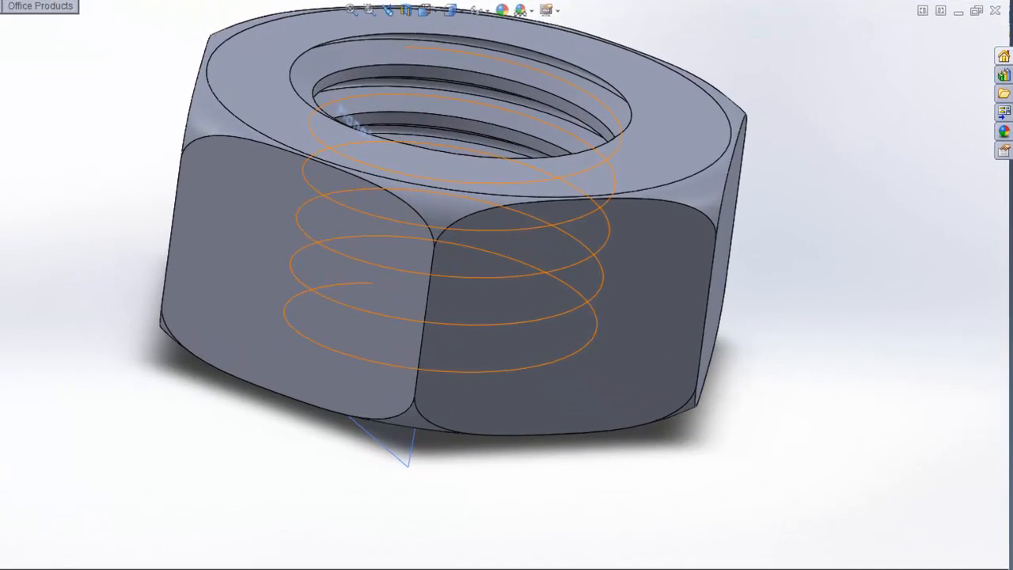
click(548, 359)
mouse_move(839, 394)
middle_down()
mouse_move(838, 353)
mouse_move(815, 353)
middle_up()
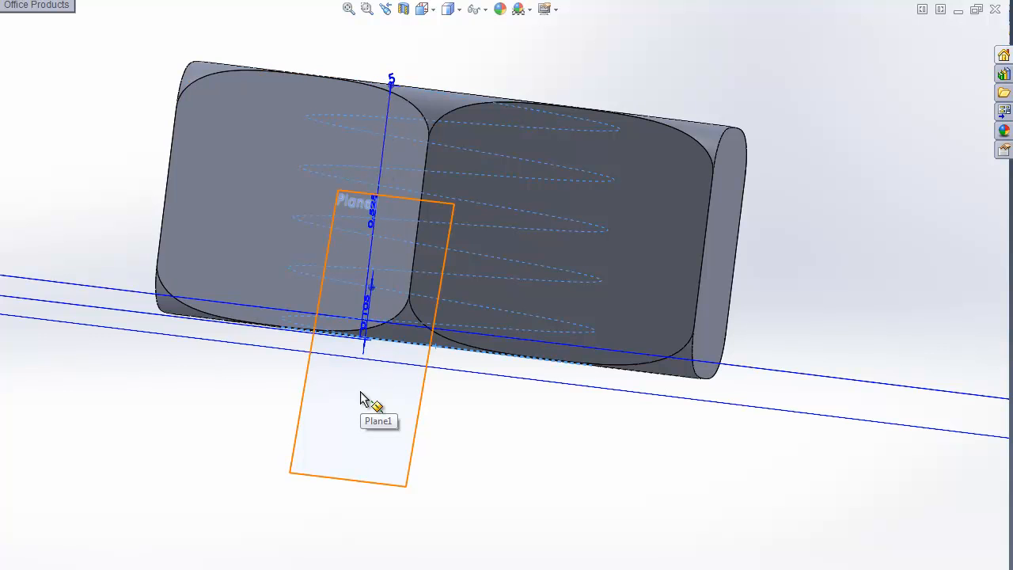
mouse_move(428, 190)
middle_down()
mouse_move(393, 188)
mouse_move(372, 261)
middle_up()
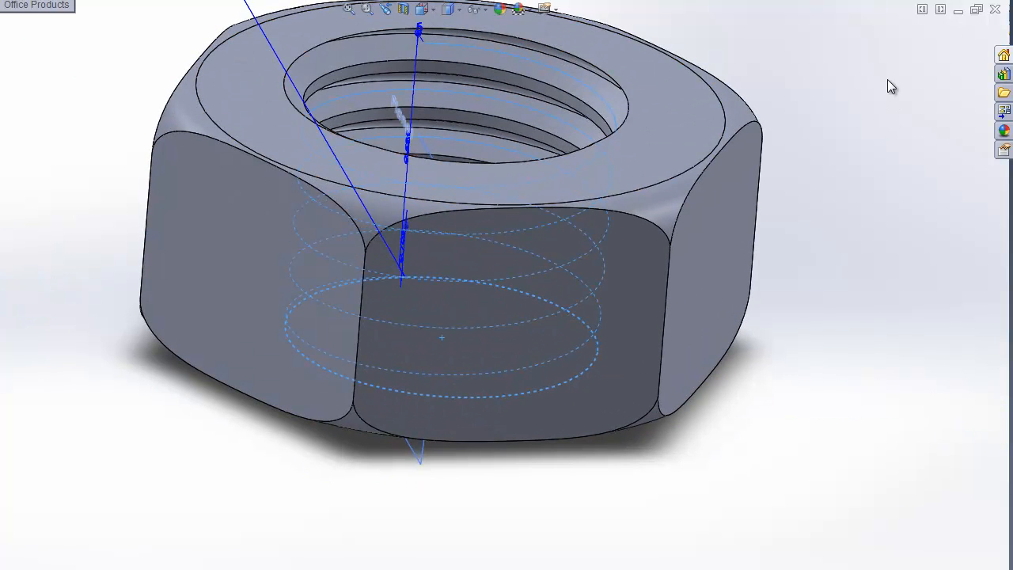
click(886, 97)
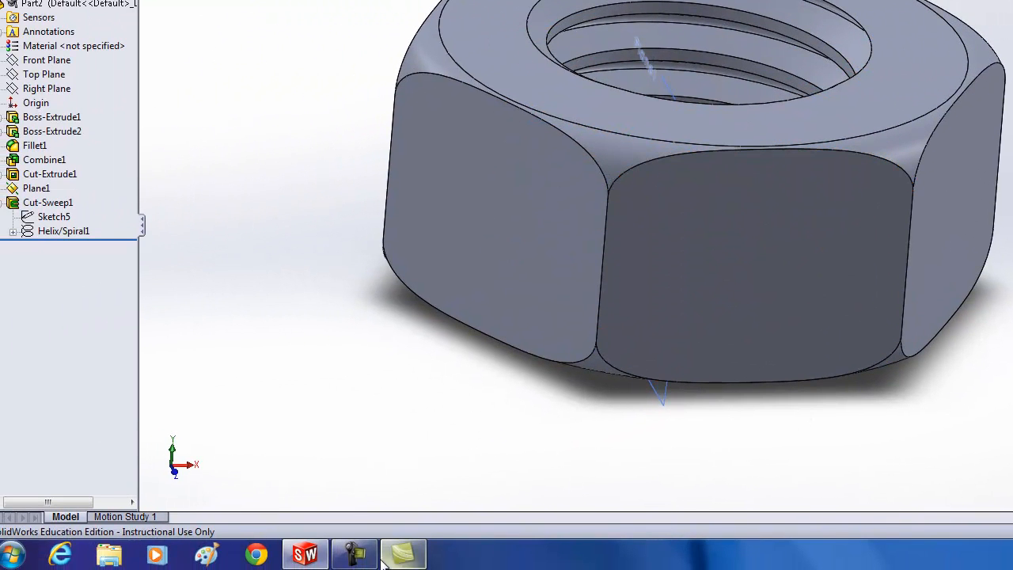
click(360, 554)
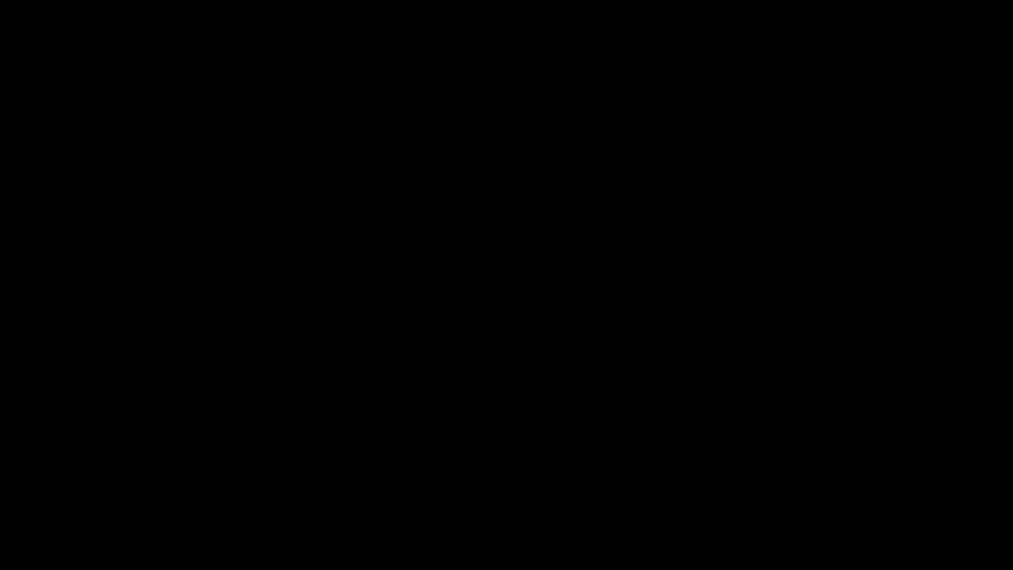